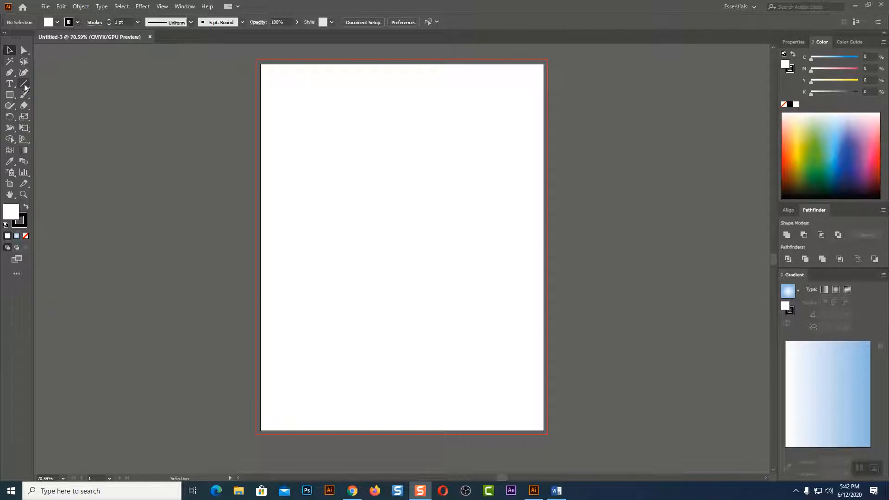
# Step: Tear off the Line Segment tool group and place it beside the artboard's upper-left corner
pyautogui.click(24, 84)
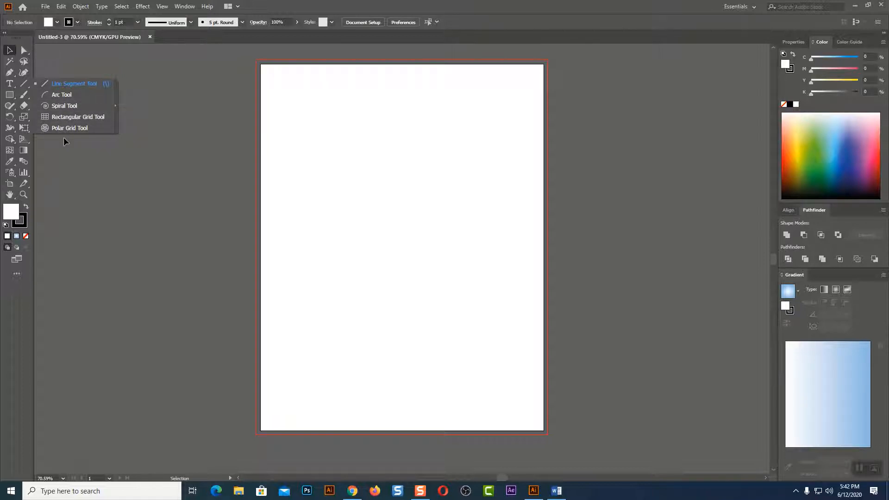
pyautogui.click(115, 108)
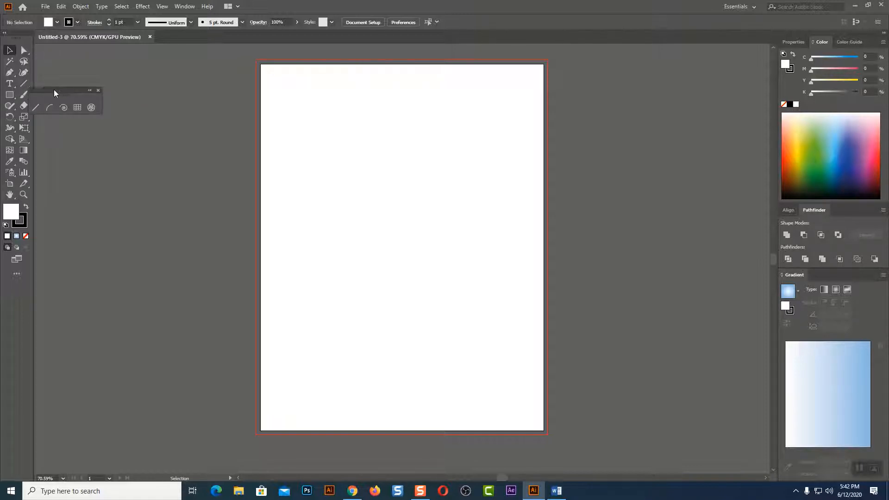
pyautogui.moveTo(53, 90); pyautogui.dragTo(180, 50)
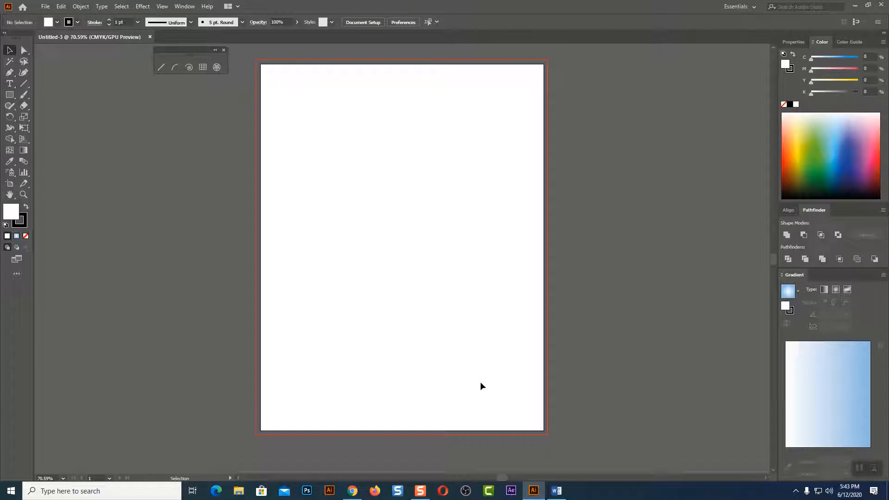
# Step: With the Line Segment tool, draw two long horizontal lines near the artboard's top and three near-vertical lines below them
pyautogui.click(165, 68)
pyautogui.moveTo(283, 87); pyautogui.dragTo(511, 83)
pyautogui.moveTo(285, 131); pyautogui.dragTo(523, 130)
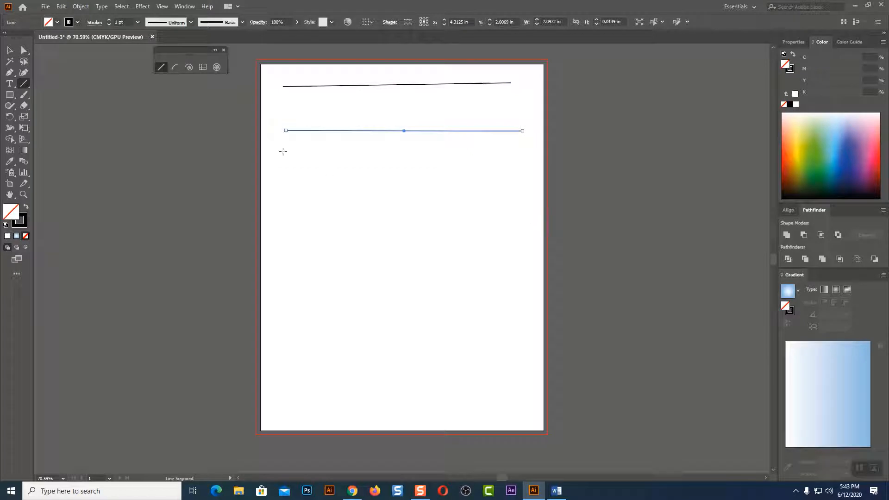
pyautogui.moveTo(282, 150); pyautogui.dragTo(287, 413)
pyautogui.moveTo(324, 153); pyautogui.dragTo(340, 393)
pyautogui.moveTo(381, 160); pyautogui.dragTo(398, 402)
# Step: Draw four long, roughly horizontal lines crossing the three near-vertical ones, undoing a first attempt that starts on the middle vertical
pyautogui.moveTo(331, 274); pyautogui.dragTo(516, 274)
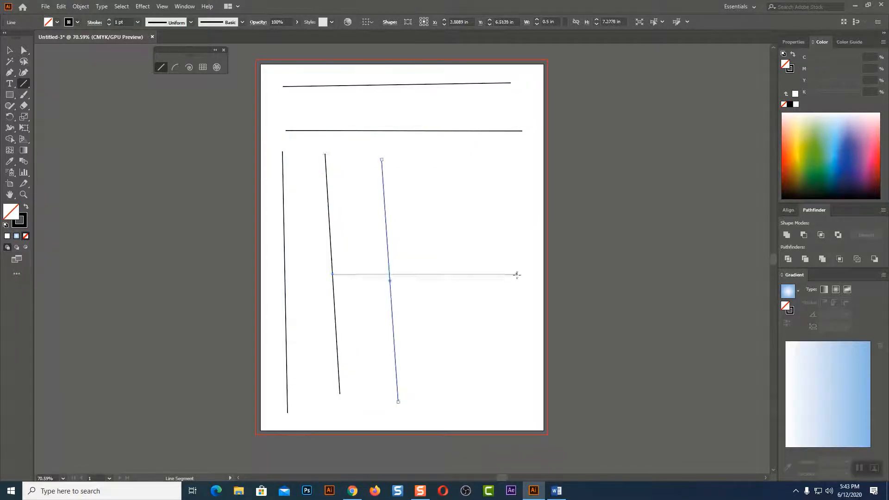
pyautogui.hotkey('ctrl', 'z')
pyautogui.moveTo(267, 201); pyautogui.dragTo(537, 200)
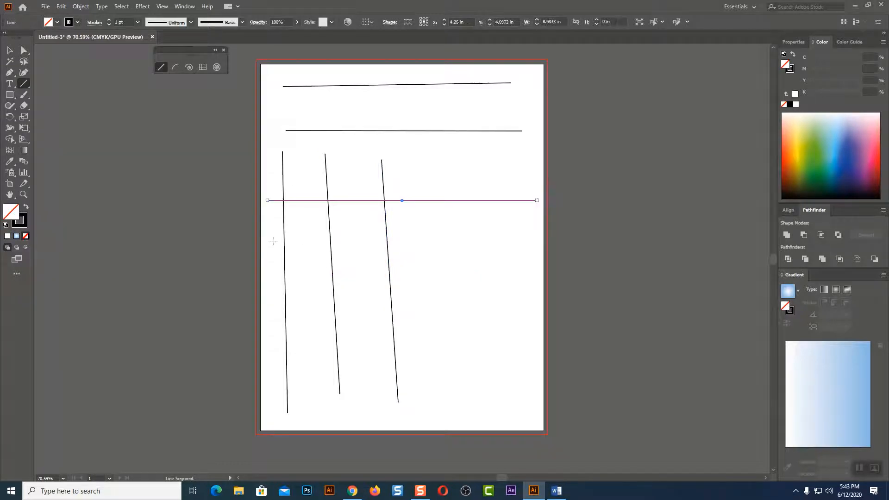
pyautogui.moveTo(267, 240); pyautogui.dragTo(517, 247)
pyautogui.moveTo(272, 314); pyautogui.dragTo(562, 323)
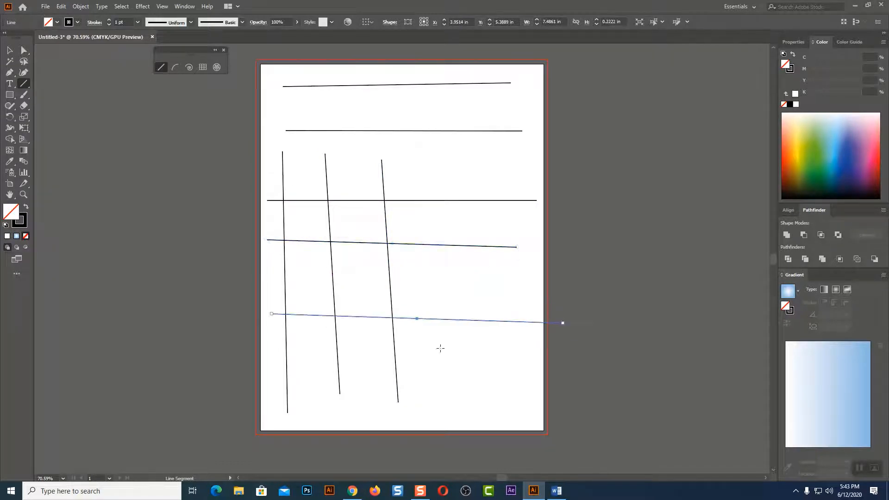
pyautogui.moveTo(271, 373); pyautogui.dragTo(563, 372)
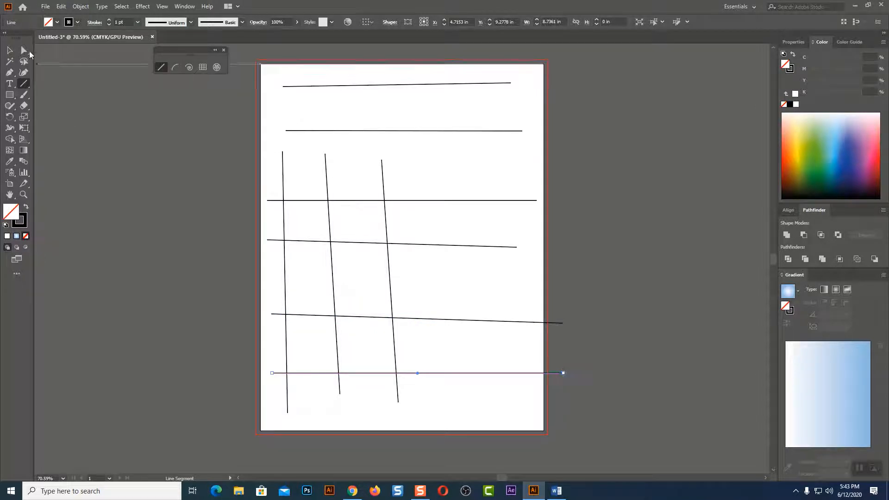
# Step: Delete all the crossing lines from the artboard
pyautogui.press('v')
pyautogui.hotkey('ctrl', 'a')
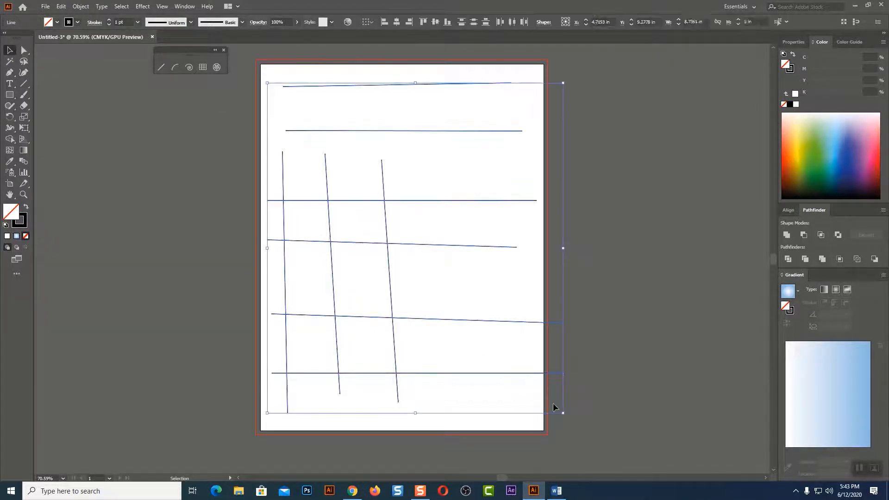
pyautogui.press('Delete')
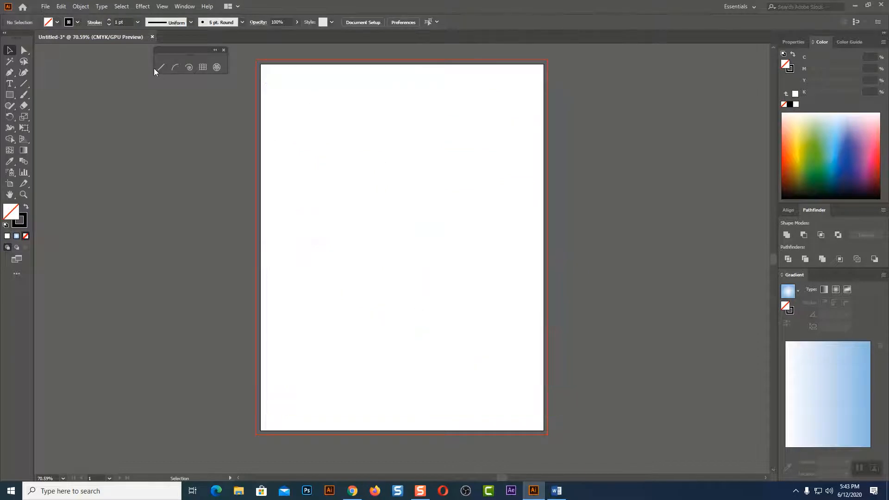
# Step: Draw a straight horizontal line about 6.9 in long near the top and a vertical line about 7.4 in long below it
pyautogui.click(160, 68)
pyautogui.moveTo(282, 110); pyautogui.dragTo(512, 110)
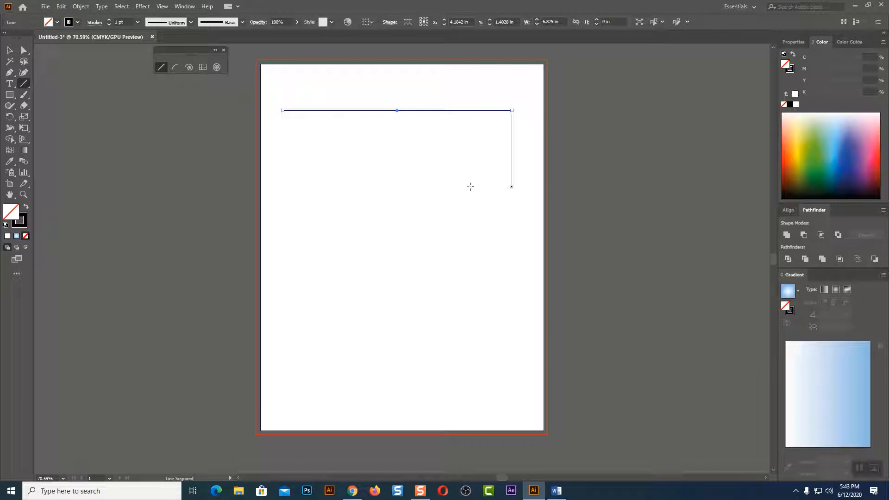
pyautogui.moveTo(296, 140); pyautogui.dragTo(293, 388)
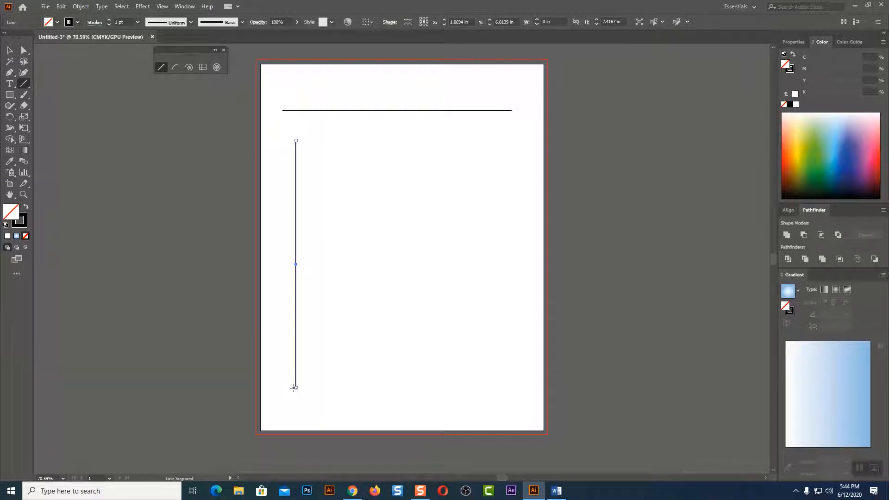
# Step: Add a second horizontal line about 6.1 in long and two vertical lines about 6.6 in and 7.2 in long beneath it
pyautogui.click(9, 51)
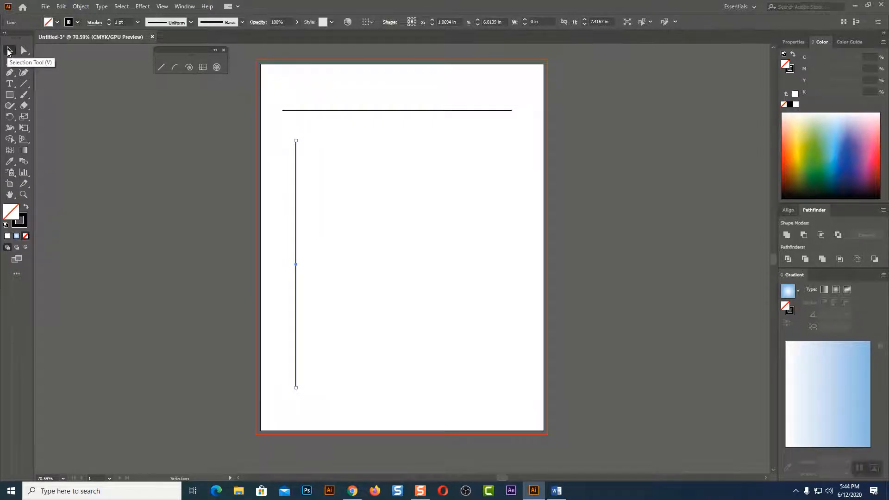
pyautogui.click(162, 72)
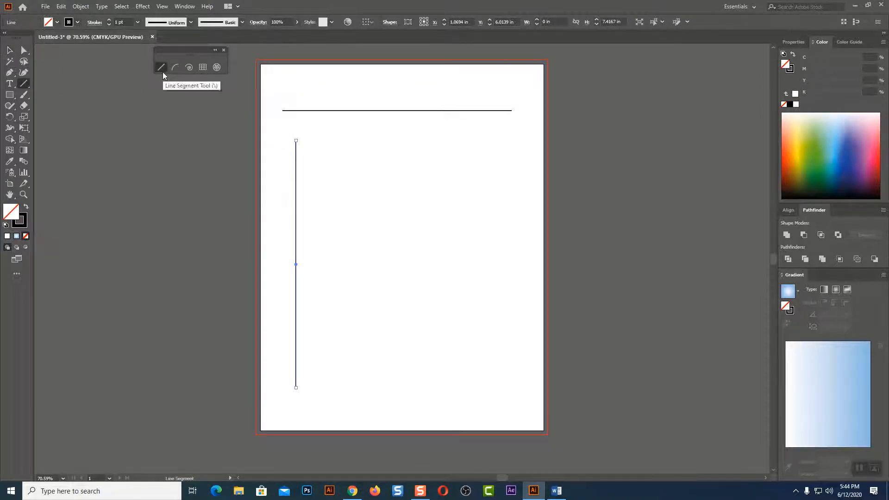
pyautogui.moveTo(318, 150); pyautogui.dragTo(521, 150)
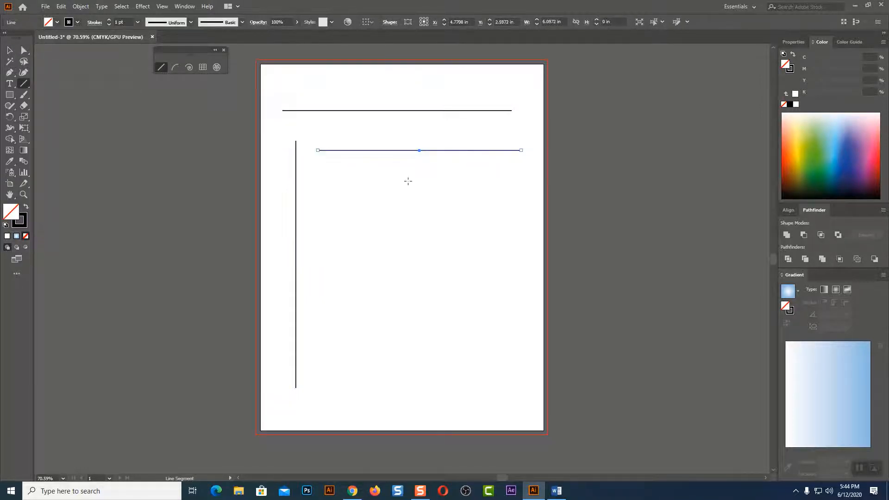
pyautogui.moveTo(371, 175); pyautogui.dragTo(371, 394)
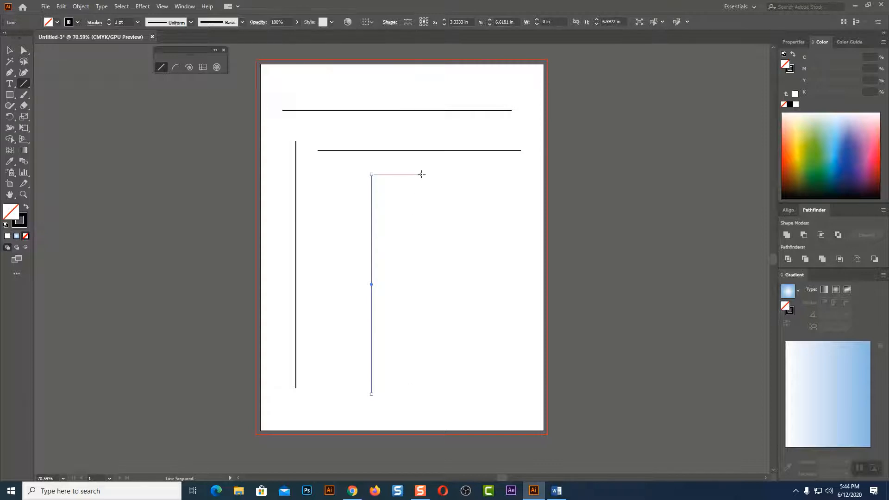
pyautogui.moveTo(421, 174); pyautogui.dragTo(424, 415)
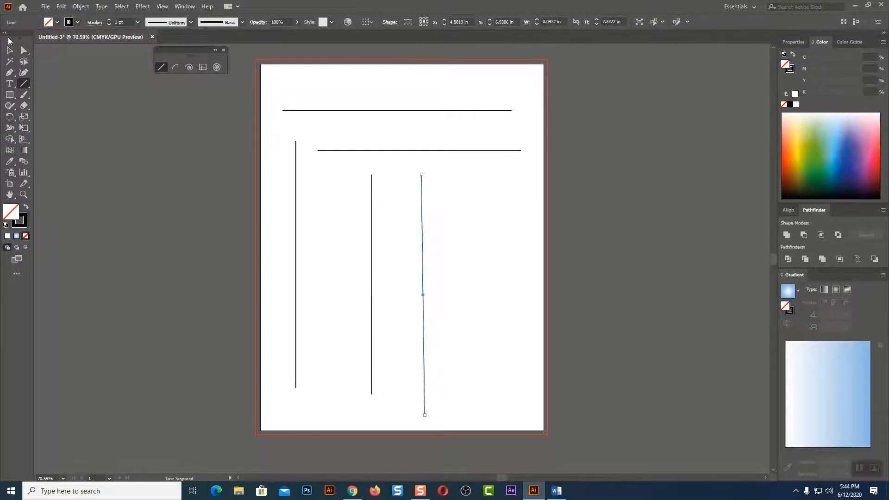
# Step: Delete the two horizontal and three vertical lines together
pyautogui.click(10, 49)
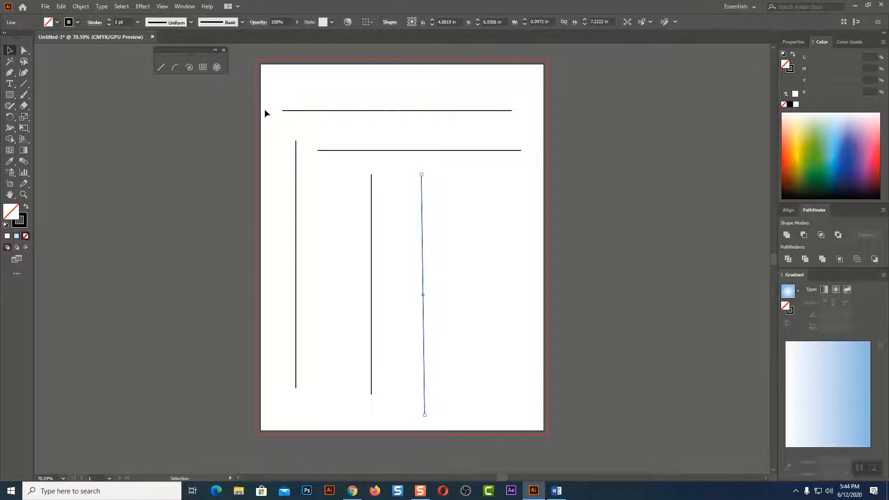
pyautogui.moveTo(266, 113); pyautogui.dragTo(672, 438)
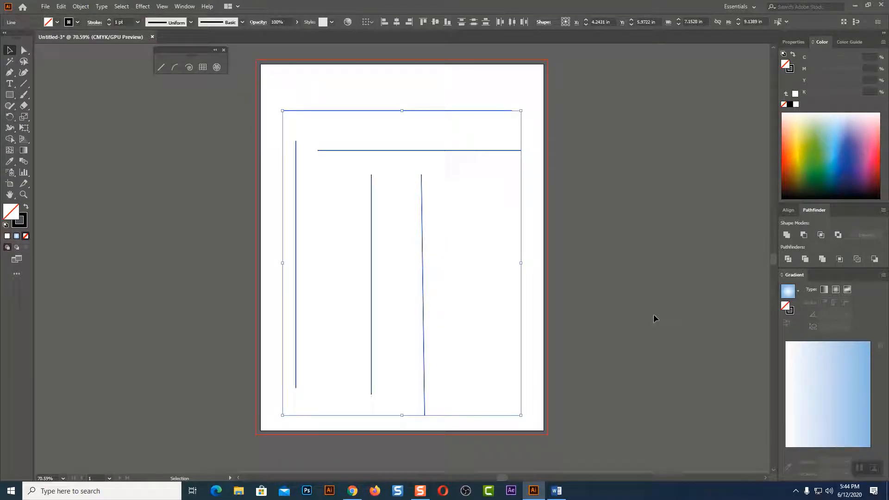
pyautogui.press('Delete')
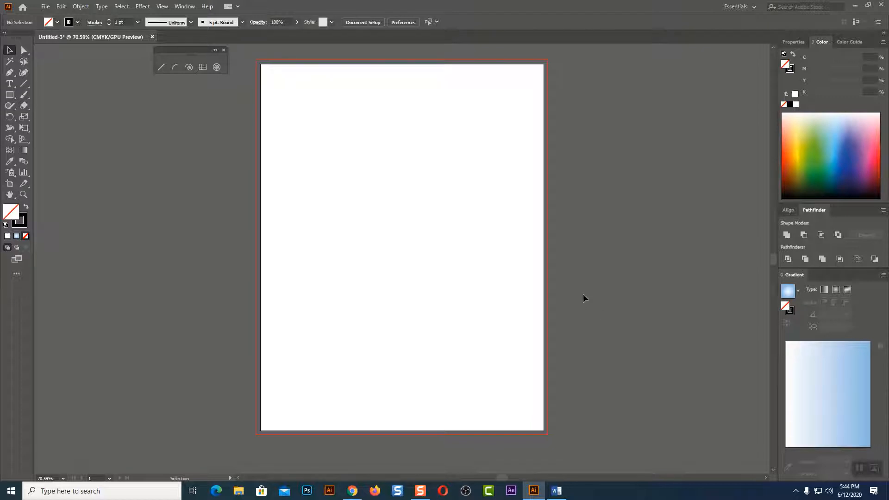
# Step: Draw a diagonal line about 3.2 in wide and 2.7 in high, then make a slightly rotated copy around its upper end
pyautogui.click(161, 67)
pyautogui.moveTo(401, 247); pyautogui.dragTo(273, 174)
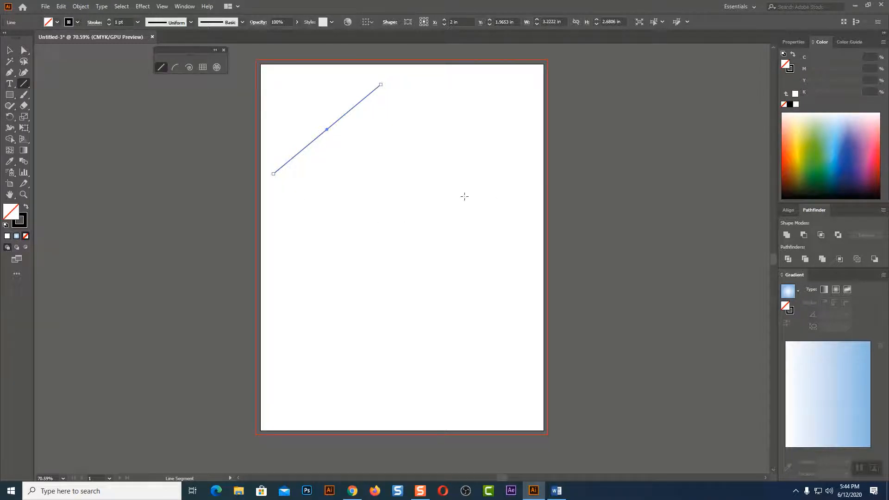
pyautogui.click(10, 117)
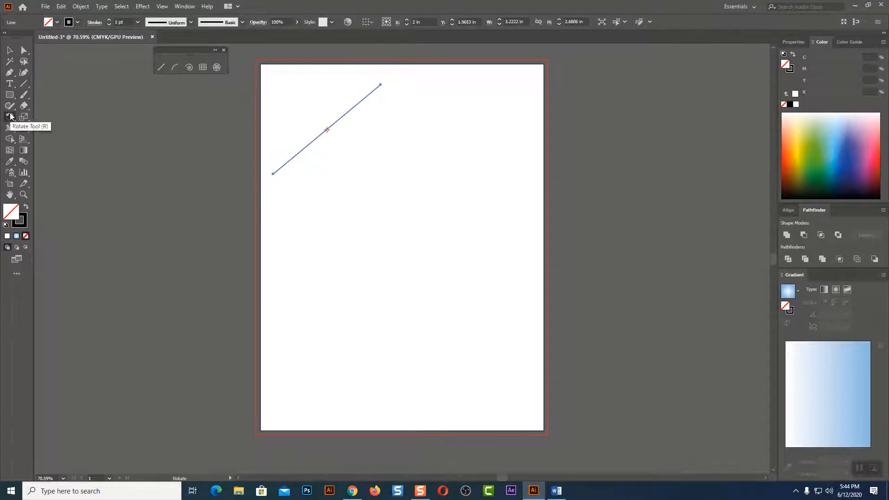
pyautogui.click(380, 85)
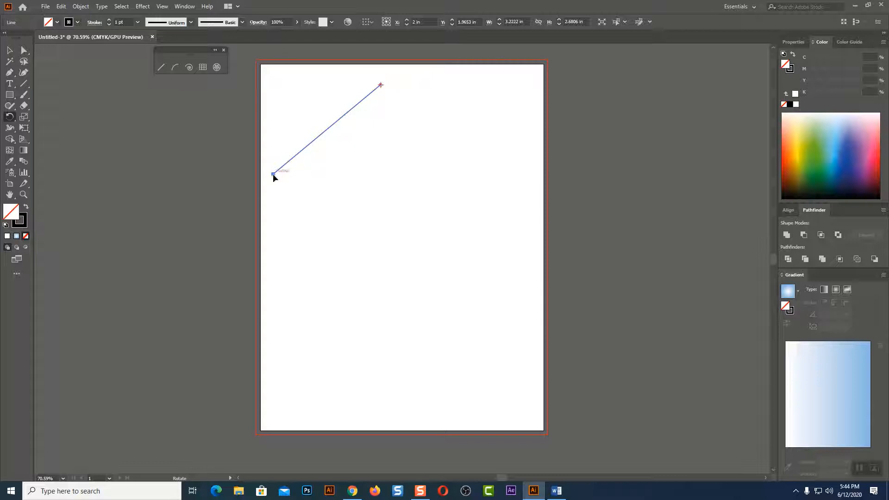
pyautogui.moveTo(273, 174); pyautogui.dragTo(281, 183)
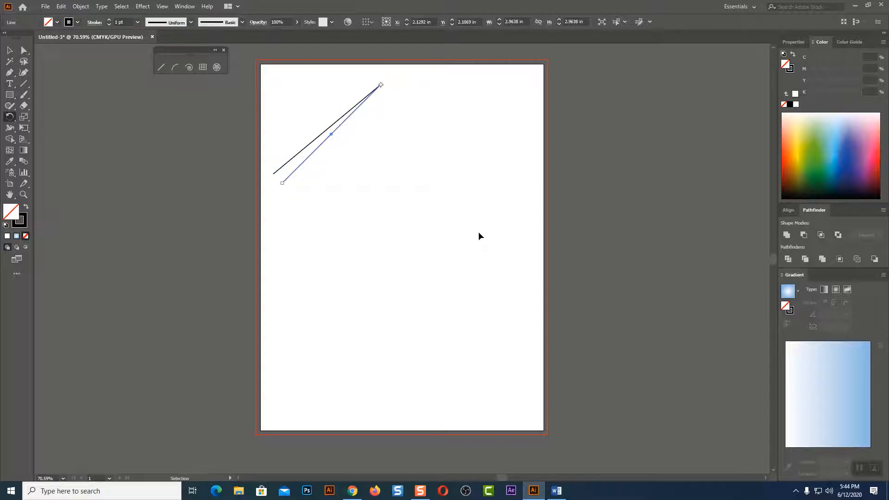
# Step: Repeat the rotated copy around the same point until the lines fan out past the artboard's top edge
pyautogui.hotkey('ctrl', 'd')
pyautogui.hotkey('ctrl', 'd')
pyautogui.hotkey('ctrl', 'd')
pyautogui.hotkey('ctrl', 'd')
pyautogui.hotkey('ctrl', 'd')
pyautogui.hotkey('ctrl', 'd')
pyautogui.hotkey('ctrl', 'd')
pyautogui.hotkey('ctrl', 'd')
pyautogui.hotkey('ctrl', 'd')
pyautogui.hotkey('ctrl', 'd')
pyautogui.hotkey('ctrl', 'd')
pyautogui.hotkey('ctrl', 'd')
pyautogui.hotkey('ctrl', 'd')
pyautogui.hotkey('ctrl', 'd')
pyautogui.hotkey('ctrl', 'd')
pyautogui.hotkey('ctrl', 'd')
pyautogui.hotkey('ctrl', 'd')
pyautogui.hotkey('ctrl', 'd')
pyautogui.hotkey('ctrl', 'd')
pyautogui.hotkey('ctrl', 'd')
pyautogui.hotkey('ctrl', 'd')
pyautogui.hotkey('ctrl', 'd')
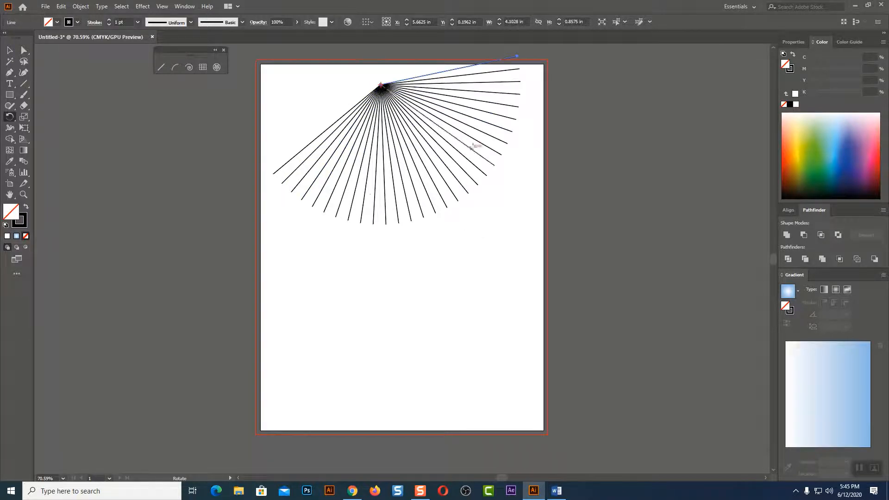
# Step: Delete the whole fan of lines
pyautogui.press('v')
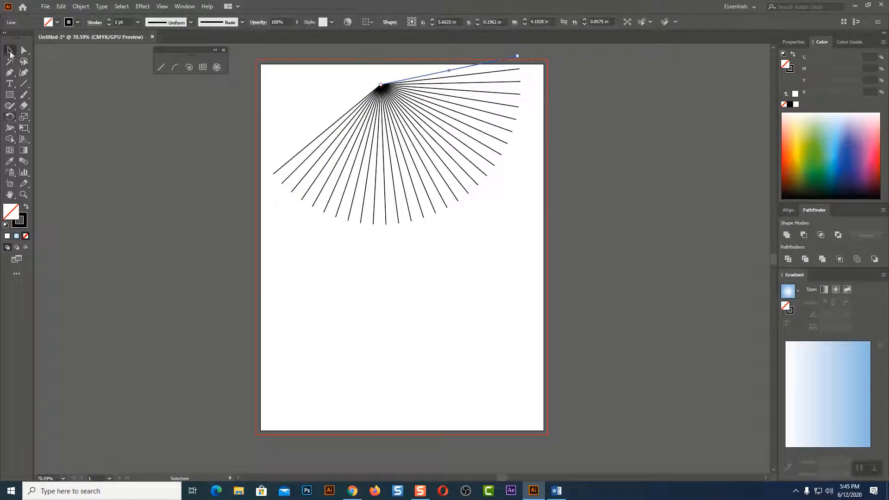
pyautogui.click(438, 197)
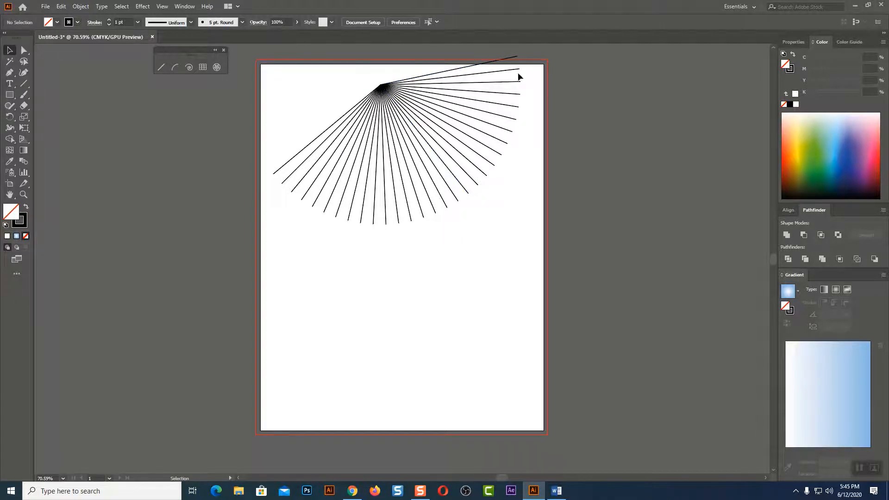
pyautogui.moveTo(308, 69); pyautogui.dragTo(544, 235)
pyautogui.press('Delete')
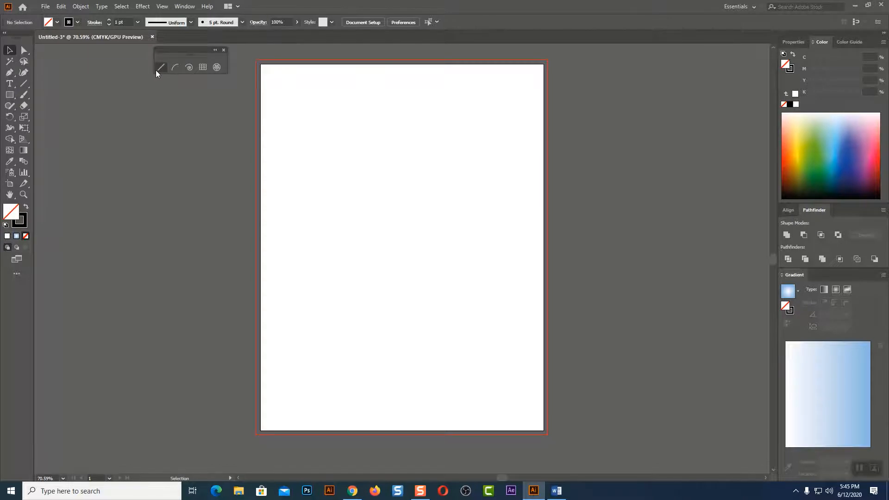
# Step: Draw a diagonal line about 3.7 in wide and 3 in high, then make a slightly rotated copy around its upper end
pyautogui.click(160, 67)
pyautogui.moveTo(382, 107); pyautogui.dragTo(261, 206)
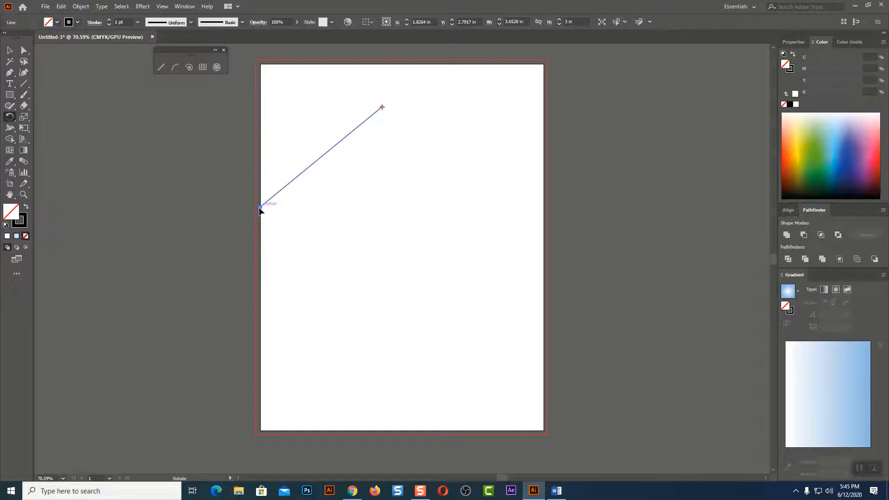
pyautogui.moveTo(260, 209); pyautogui.dragTo(260, 230)
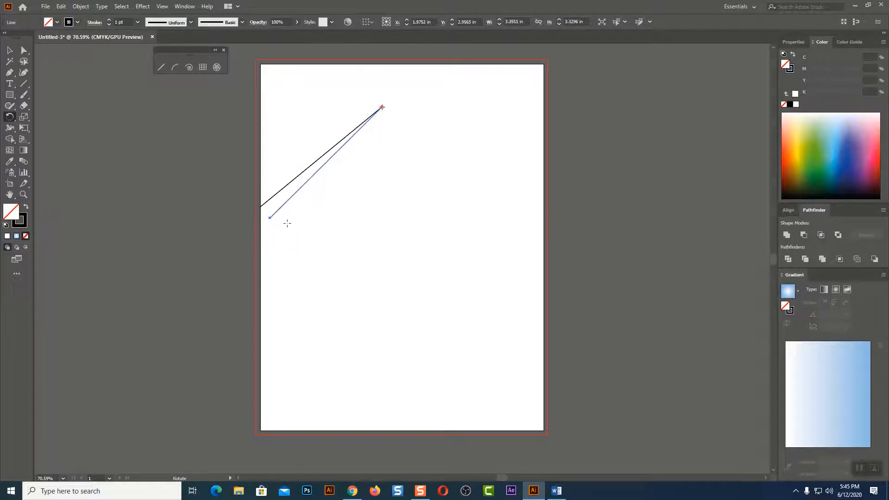
# Step: Repeat the rotated copy to build a larger fan of lines extending above the artboard's top edge, and deselect it
pyautogui.press('ctrl')
pyautogui.hotkey('ctrl', 'd')
pyautogui.hotkey('ctrl', 'd')
pyautogui.hotkey('ctrl', 'd')
pyautogui.hotkey('ctrl', 'd')
pyautogui.hotkey('ctrl', 'd')
pyautogui.hotkey('ctrl', 'd')
pyautogui.hotkey('ctrl', 'd')
pyautogui.hotkey('ctrl', 'd')
pyautogui.hotkey('ctrl', 'd')
pyautogui.hotkey('ctrl', 'd')
pyautogui.hotkey('ctrl', 'd')
pyautogui.hotkey('ctrl', 'd')
pyautogui.hotkey('ctrl', 'd')
pyautogui.hotkey('ctrl', 'd')
pyautogui.hotkey('ctrl', 'd')
pyautogui.hotkey('ctrl', 'd')
pyautogui.hotkey('ctrl', 'd')
pyautogui.hotkey('ctrl', 'd')
pyautogui.hotkey('ctrl', 'd')
pyautogui.hotkey('ctrl', 'd')
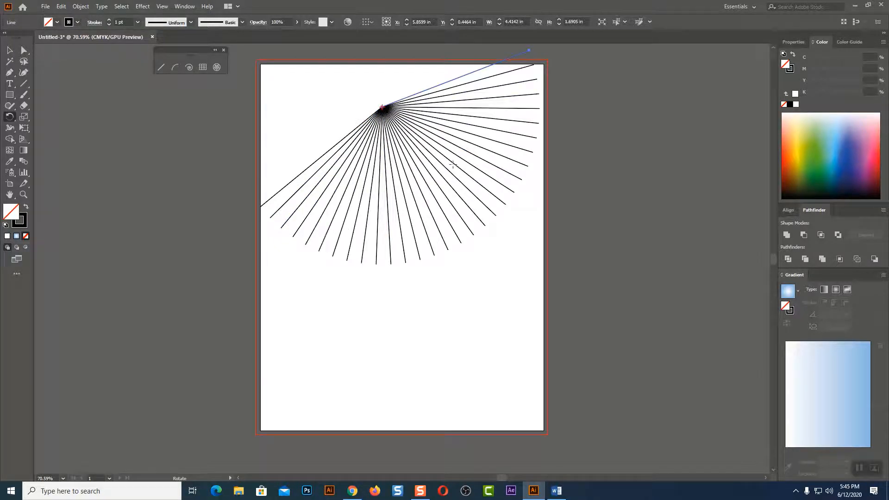
pyautogui.click(10, 51)
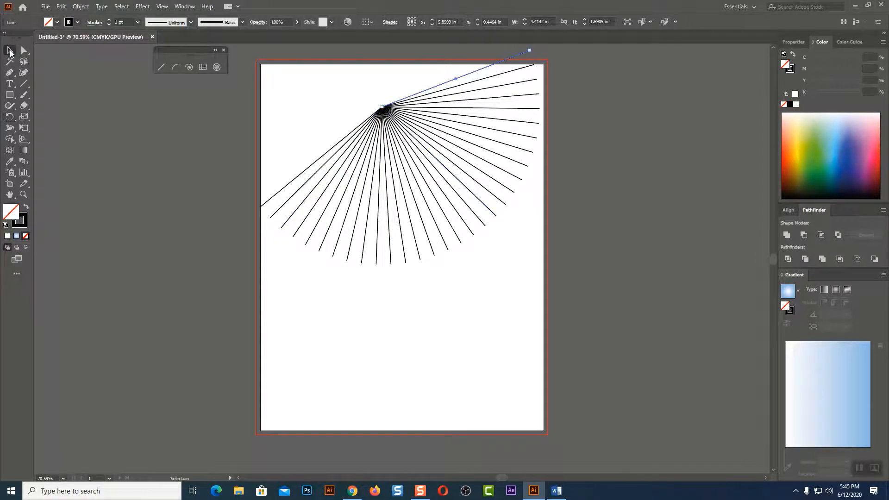
pyautogui.click(324, 87)
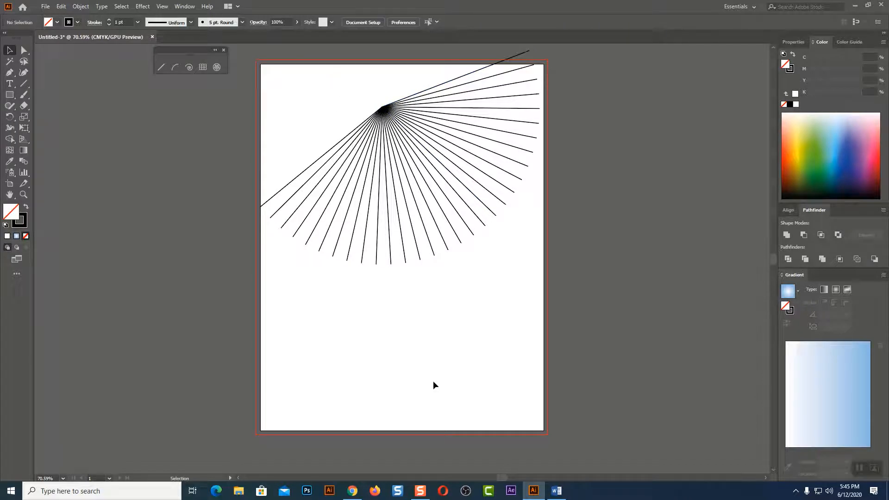
# Step: Select the fan's second line from its left end and give it a blue-violet fill of about C 93, M 93, Y 0, K 0
pyautogui.click(338, 188)
pyautogui.click(361, 199)
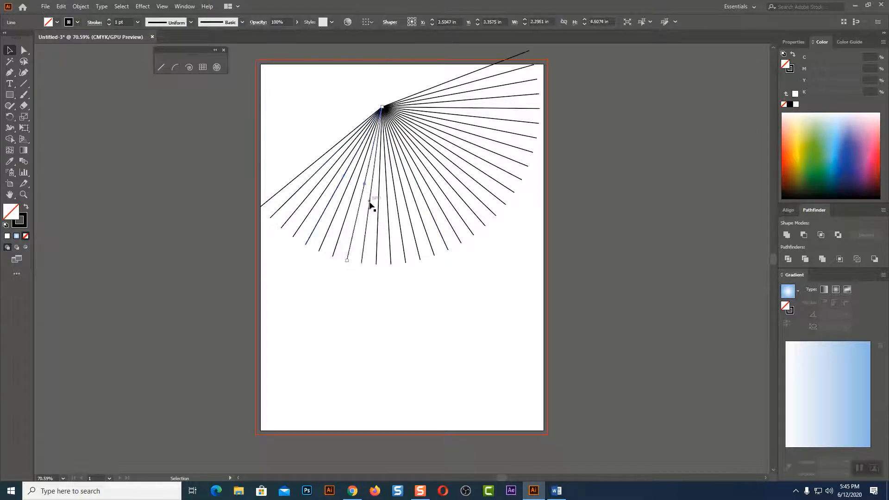
pyautogui.click(299, 189)
pyautogui.click(856, 168)
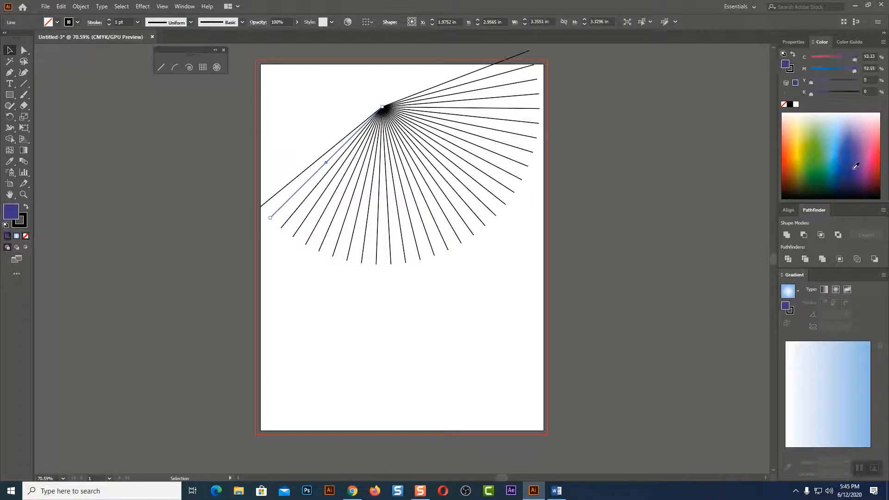
# Step: Deselect the line, set the fill to None, and give the fan's twelfth line from the left a blue-violet stroke, about C 76, M 73, Y 0, K 0
pyautogui.click(445, 340)
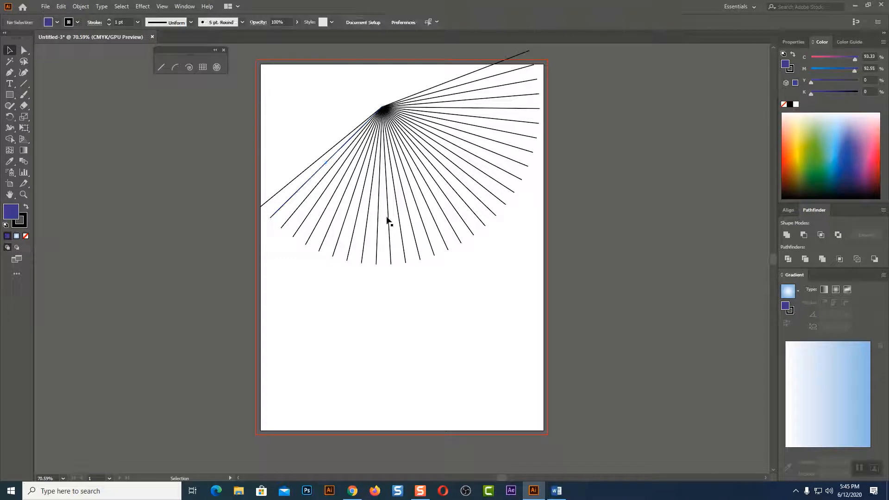
pyautogui.click(26, 236)
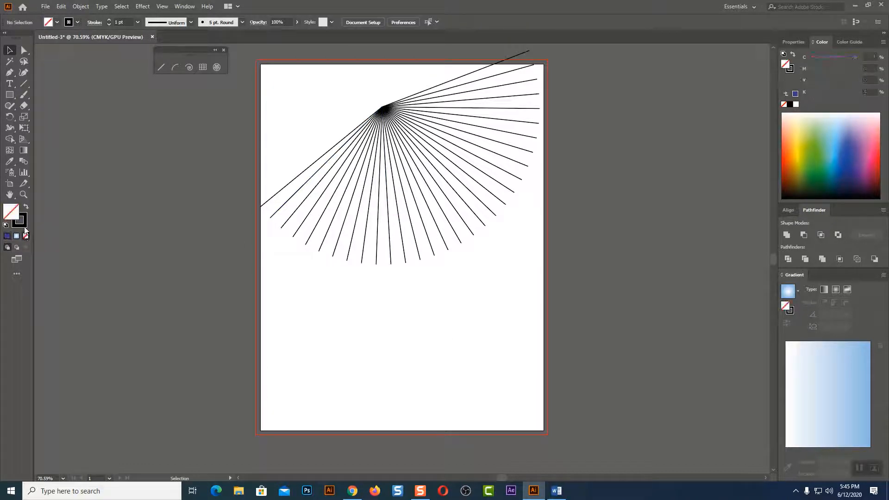
pyautogui.click(402, 239)
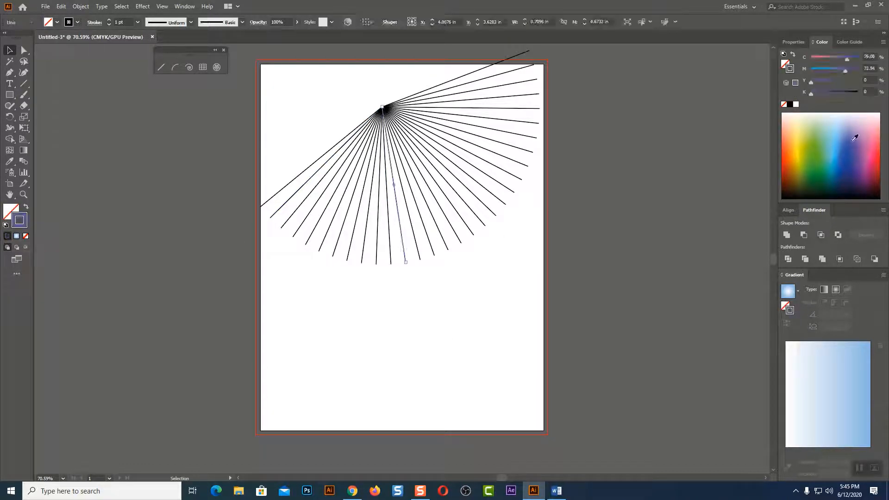
# Step: Give the fifth line to the right of the blue-violet one an orange stroke of about C 0, M 42, Y 82, K 0, and deselect it
pyautogui.click(467, 227)
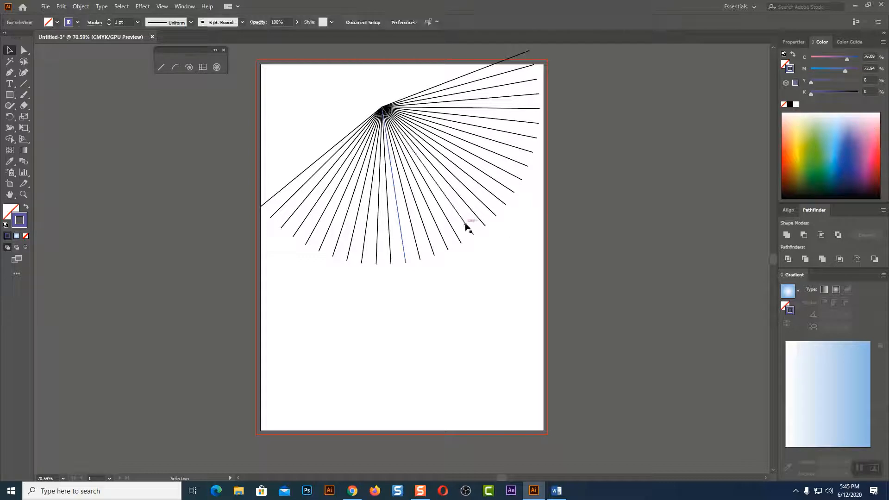
pyautogui.click(792, 144)
pyautogui.click(608, 232)
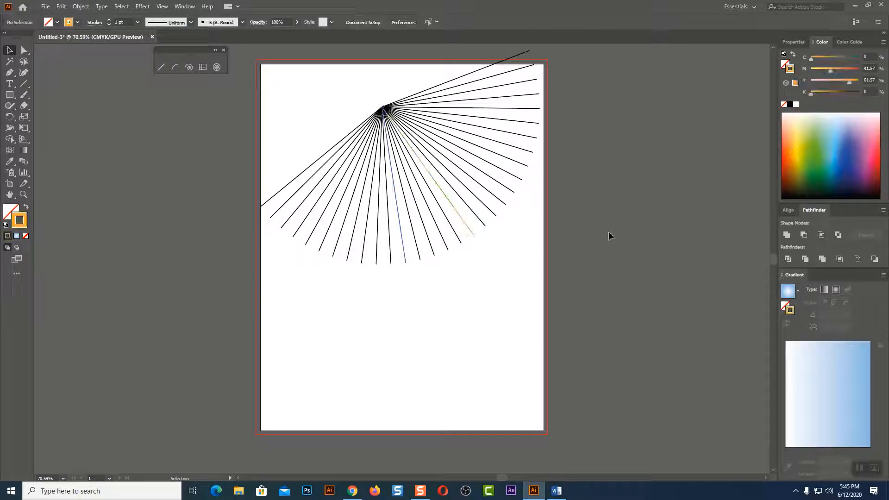
# Step: Delete the whole fan of lines, then move the On-Screen Keyboard lower and minimize it
pyautogui.moveTo(352, 91); pyautogui.dragTo(629, 334)
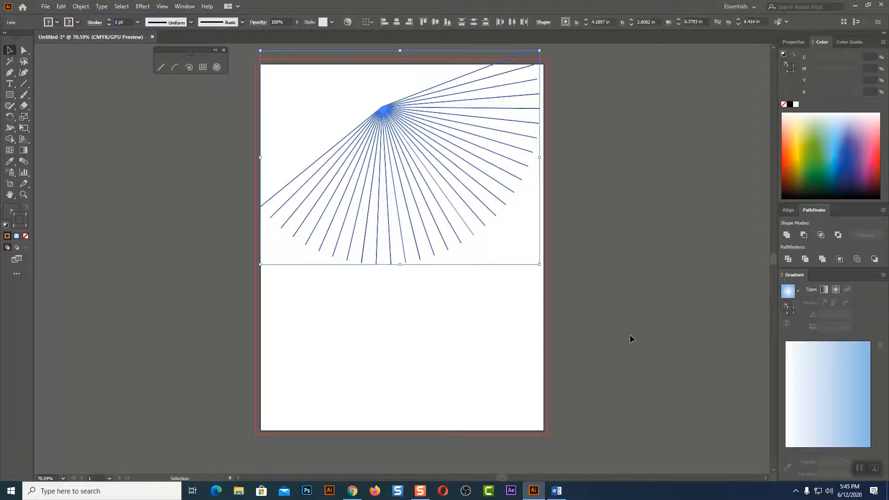
pyautogui.press('Delete')
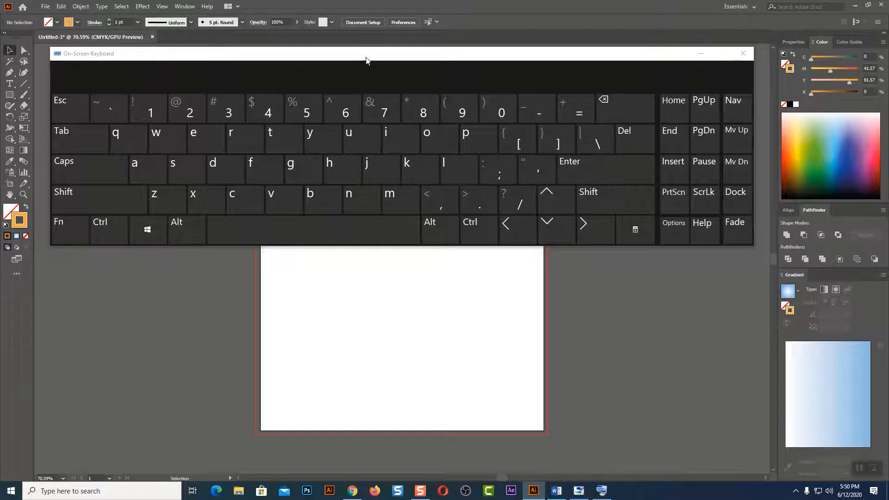
pyautogui.moveTo(365, 60); pyautogui.dragTo(365, 89)
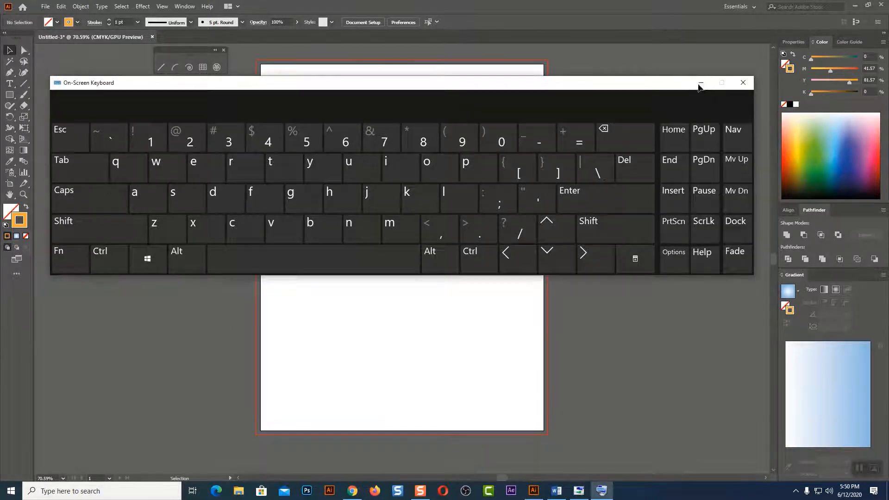
pyautogui.click(700, 84)
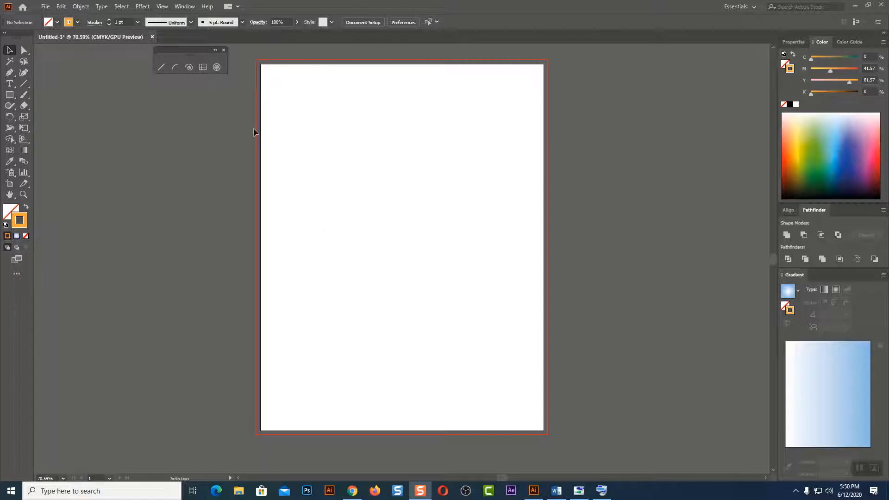
# Step: Draw a dense fan of repeated line segments from the artboard's upper-left area, about 7.4 in wide and 4.9 in high, and delete it
pyautogui.click(160, 69)
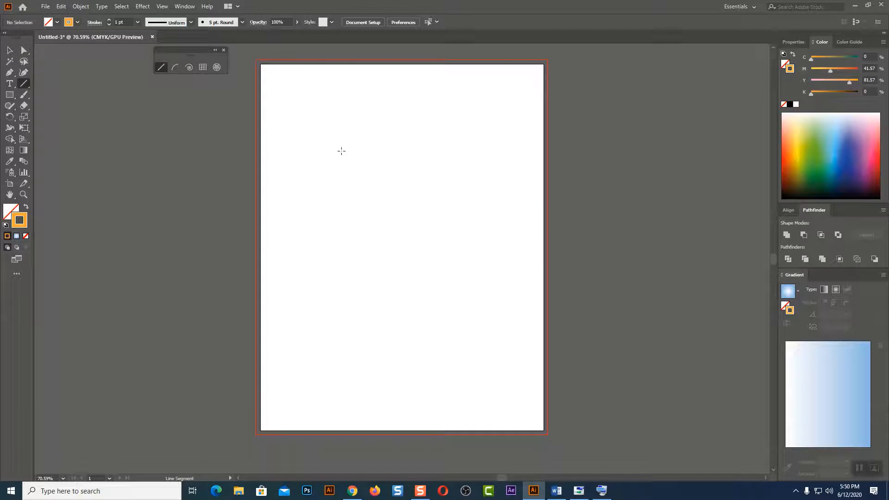
pyautogui.moveTo(298, 85)
pyautogui.mouseDown()
pyautogui.moveTo(324, 188)
pyautogui.moveTo(366, 225)
pyautogui.moveTo(432, 246)
pyautogui.moveTo(507, 235)
pyautogui.moveTo(536, 187)
pyautogui.moveTo(545, 135)
pyautogui.moveTo(538, 95)
pyautogui.mouseUp()
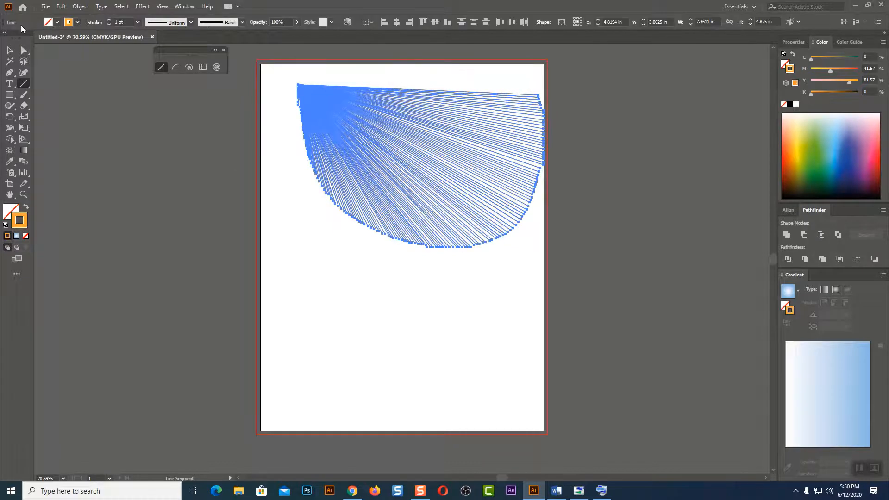
pyautogui.click(10, 50)
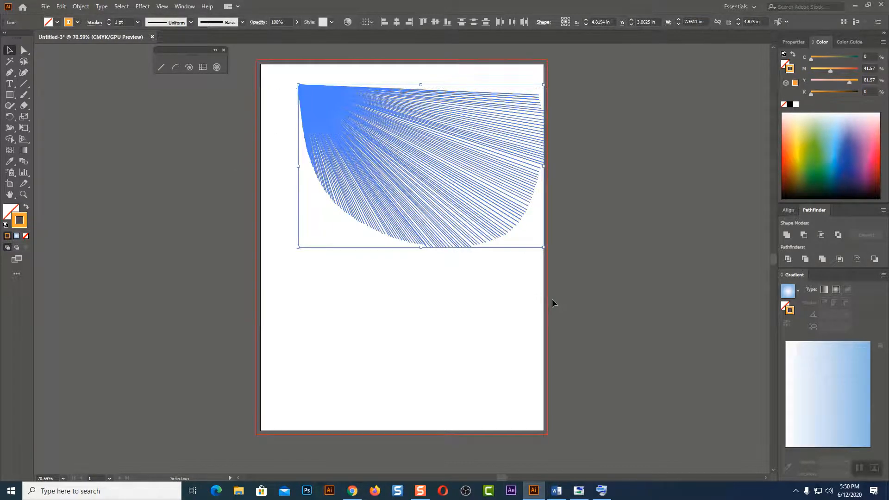
pyautogui.press('Delete')
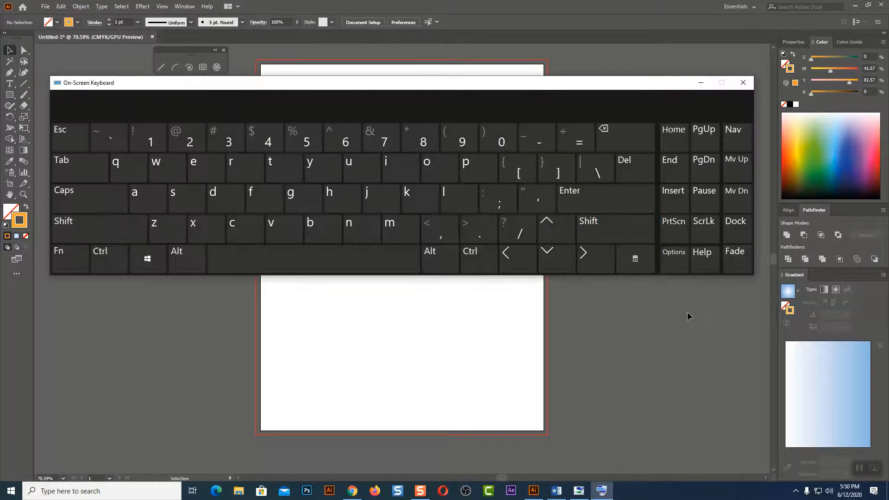
# Step: Point out the tilde key on the On-Screen Keyboard and close the keyboard
pyautogui.click(403, 296)
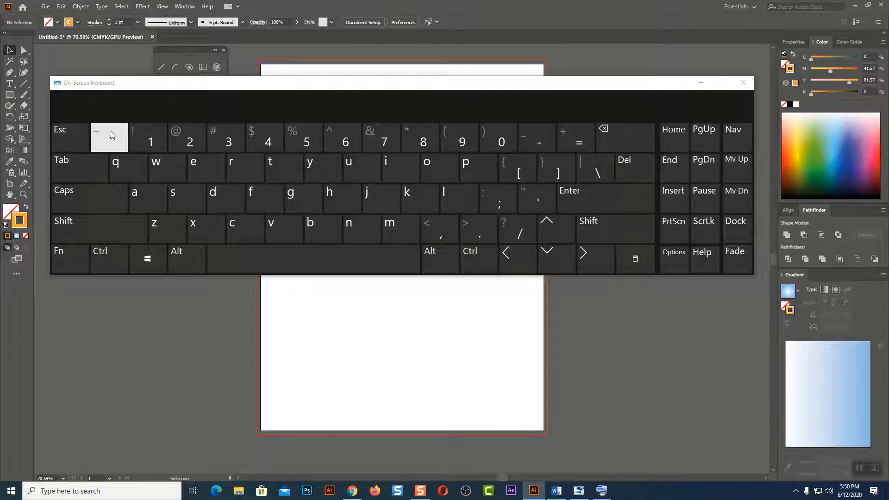
pyautogui.click(741, 82)
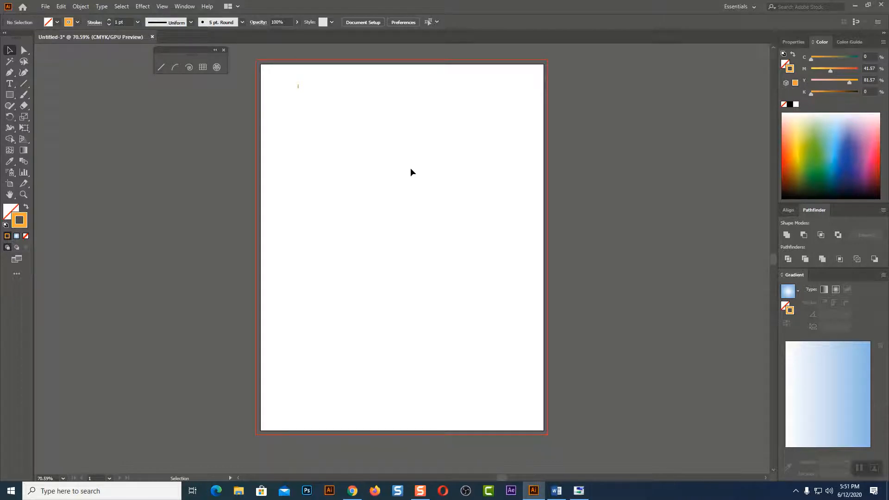
# Step: Draw a dense fan of repeated line segments, about 11.2 in wide and 8.7 in high, extending past the artboard's right edge
pyautogui.click(162, 69)
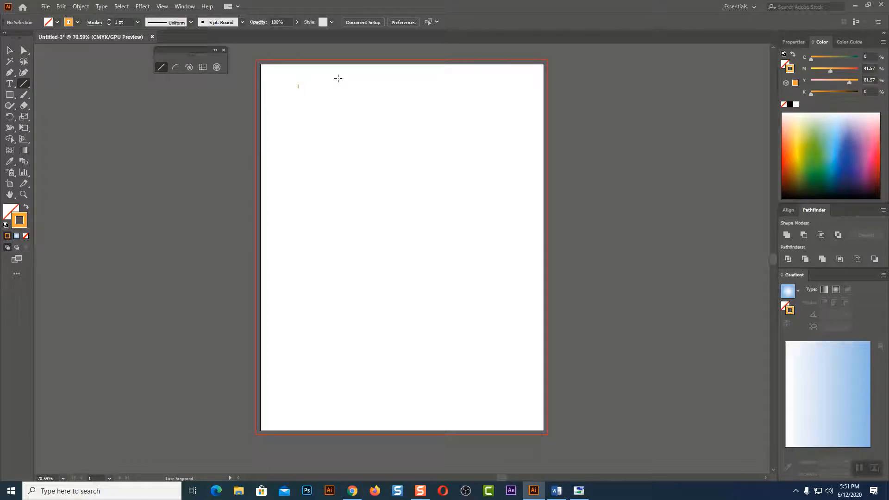
pyautogui.moveTo(336, 78)
pyautogui.mouseDown()
pyautogui.moveTo(336, 199)
pyautogui.moveTo(373, 288)
pyautogui.moveTo(445, 352)
pyautogui.moveTo(518, 368)
pyautogui.moveTo(578, 359)
pyautogui.moveTo(622, 328)
pyautogui.moveTo(686, 215)
pyautogui.moveTo(705, 113)
pyautogui.mouseUp()
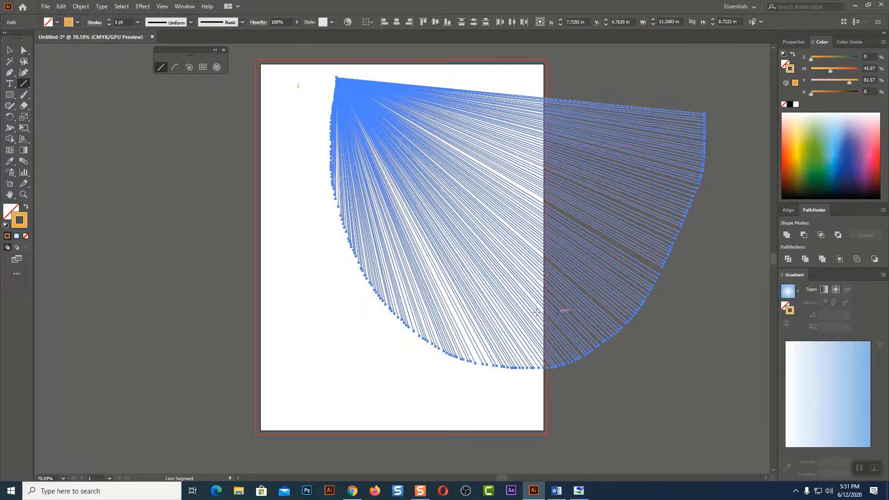
pyautogui.click(9, 50)
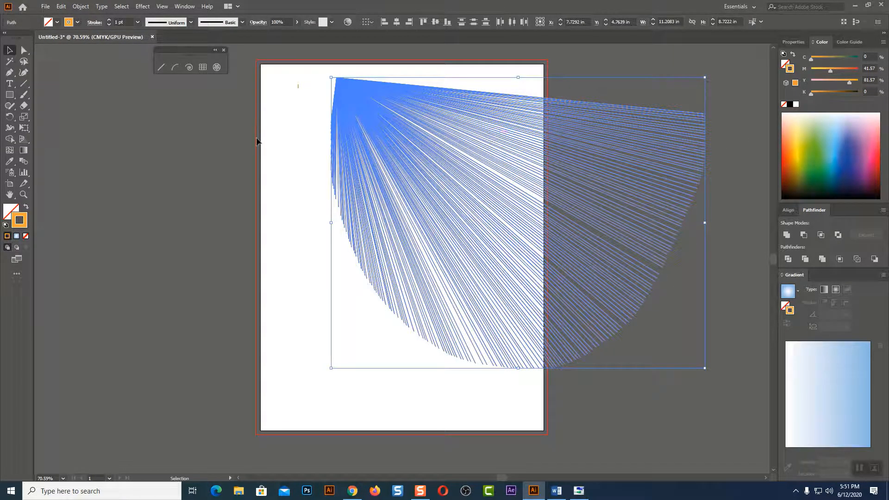
# Step: Set the fan's stroke weight to 0.25 pt and its opacity to 47%, and deselect it
pyautogui.click(139, 25)
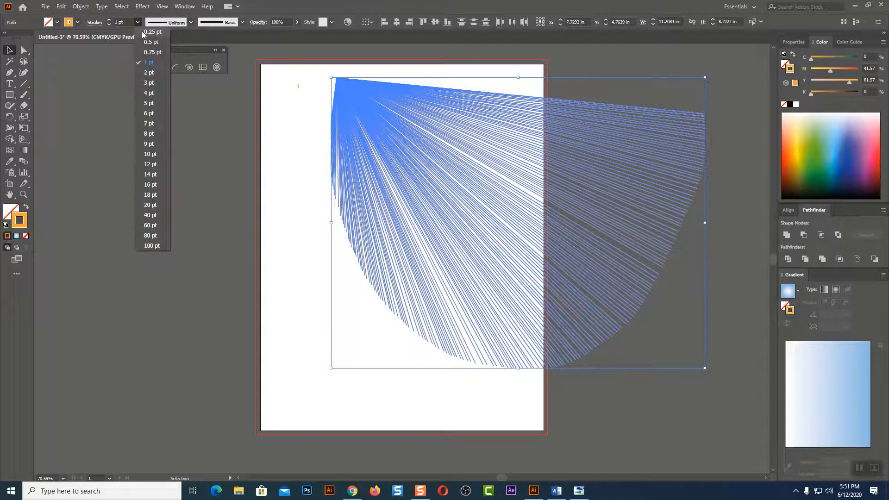
pyautogui.click(145, 32)
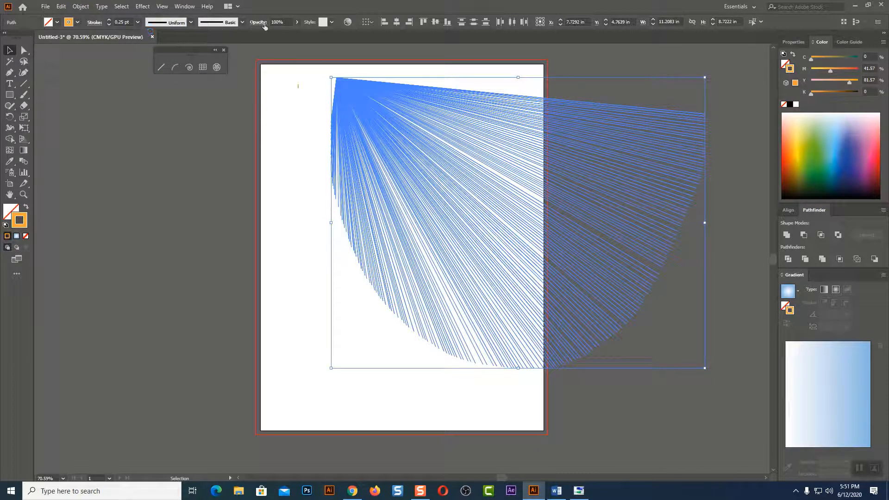
pyautogui.click(297, 23)
pyautogui.moveTo(296, 34); pyautogui.dragTo(278, 34)
pyautogui.click(125, 187)
# Step: Delete all the lines of the dense fan
pyautogui.moveTo(559, 78); pyautogui.dragTo(317, 412)
pyautogui.press('Delete')
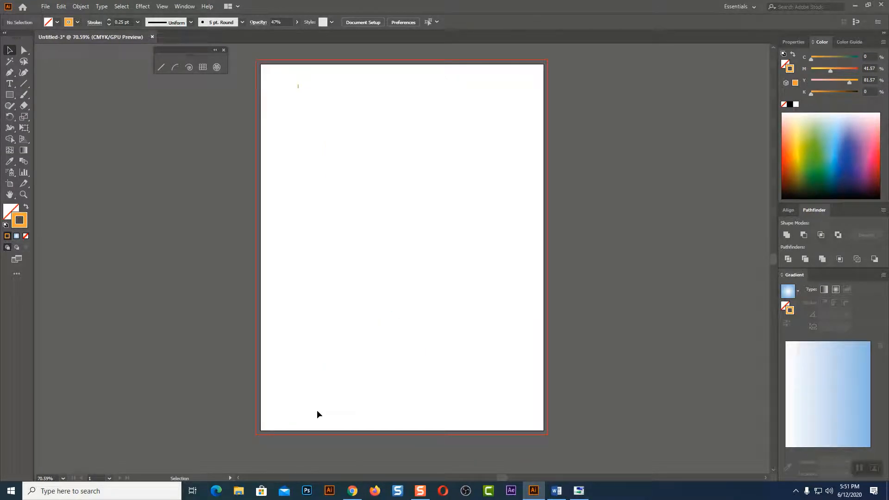
# Step: Draw two separate diagonal lines down the artboard with the Line Segment tool, the second about 5 in wide and 7.8 in high
pyautogui.click(173, 68)
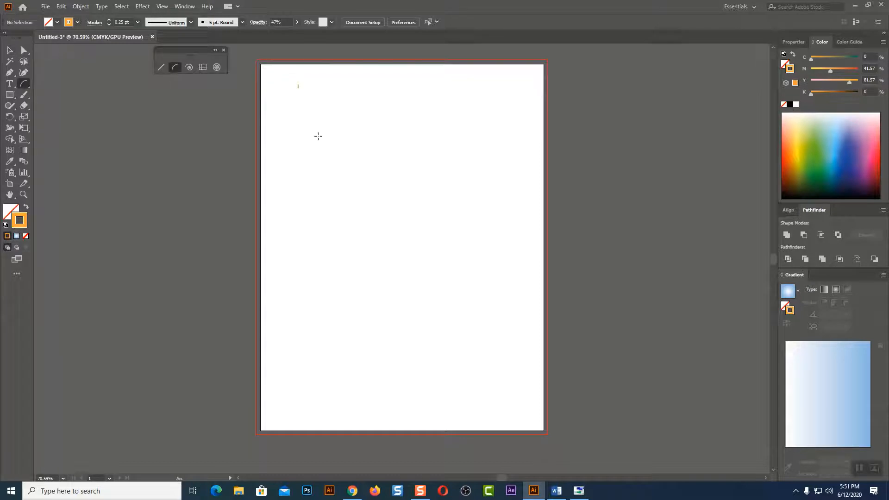
pyautogui.click(161, 67)
pyautogui.moveTo(301, 82); pyautogui.dragTo(407, 371)
pyautogui.hotkey('ctrl', 'z')
pyautogui.moveTo(361, 107); pyautogui.dragTo(528, 364)
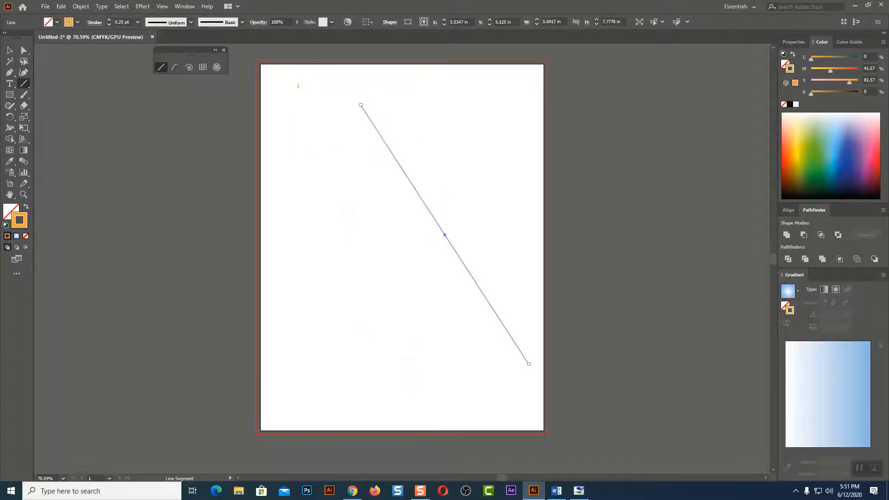
# Step: Delete both diagonal lines
pyautogui.click(13, 49)
pyautogui.moveTo(476, 119); pyautogui.dragTo(265, 316)
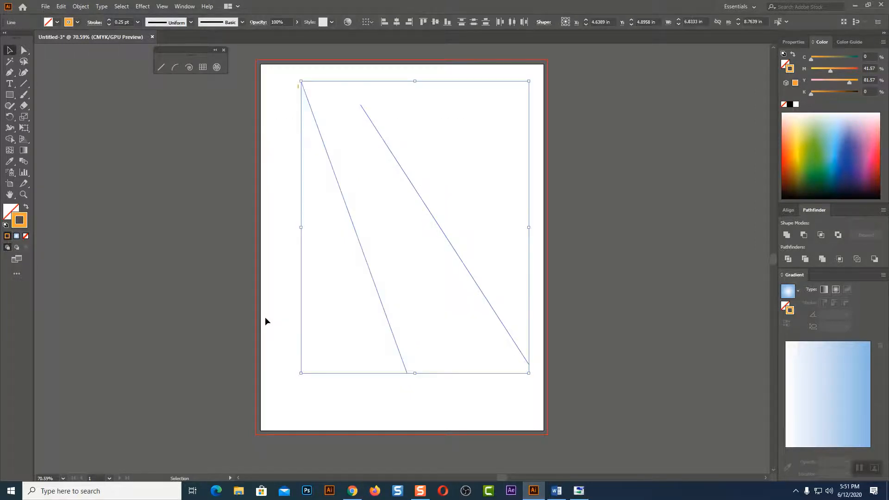
pyautogui.press('Delete')
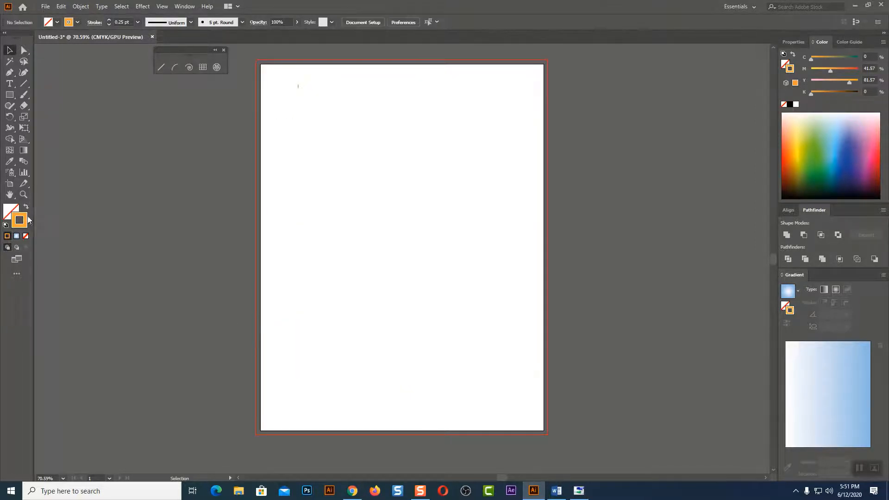
# Step: Set the stroke colour to black and draw an arc about 6 in wide and 5.7 in high across the artboard's middle
pyautogui.click(790, 105)
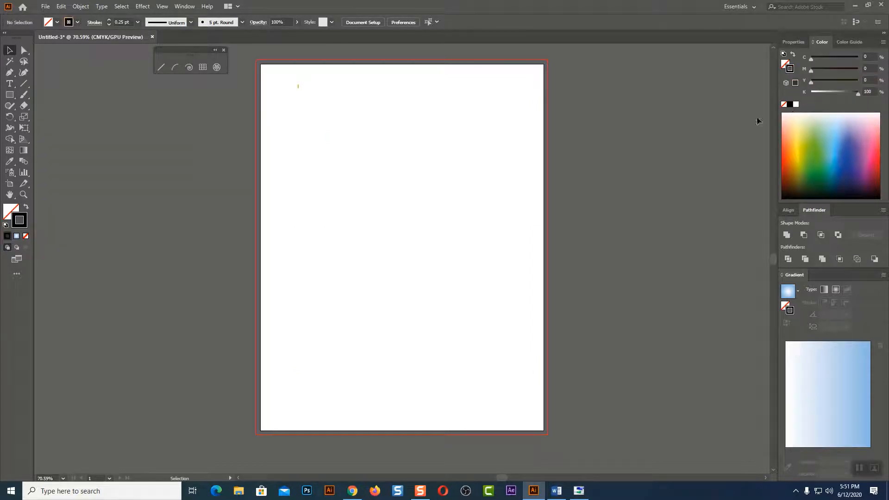
pyautogui.click(175, 68)
pyautogui.moveTo(312, 117); pyautogui.dragTo(511, 307)
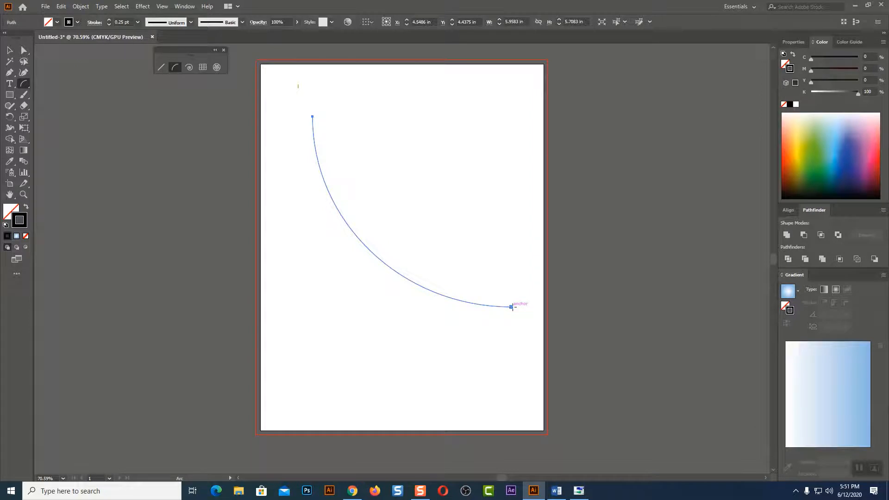
# Step: Delete the arc
pyautogui.click(9, 50)
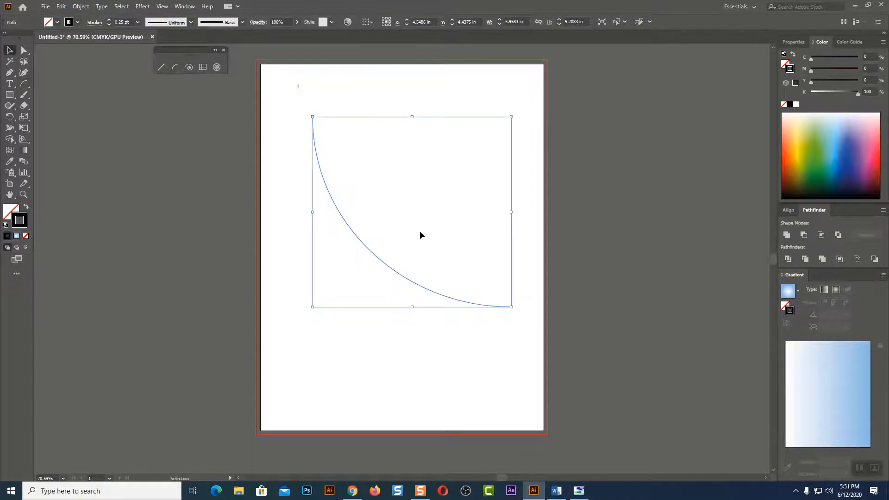
pyautogui.press('Delete')
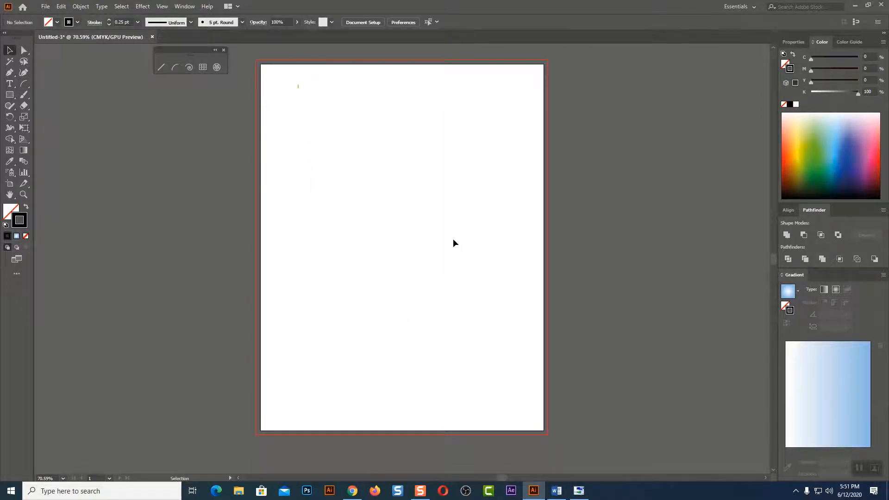
# Step: Draw two crossing, oppositely facing arcs about 6 in wide and high, and a narrow arc between them about 1 in wide and 9.4 in high
pyautogui.click(180, 69)
pyautogui.moveTo(284, 101); pyautogui.dragTo(491, 299)
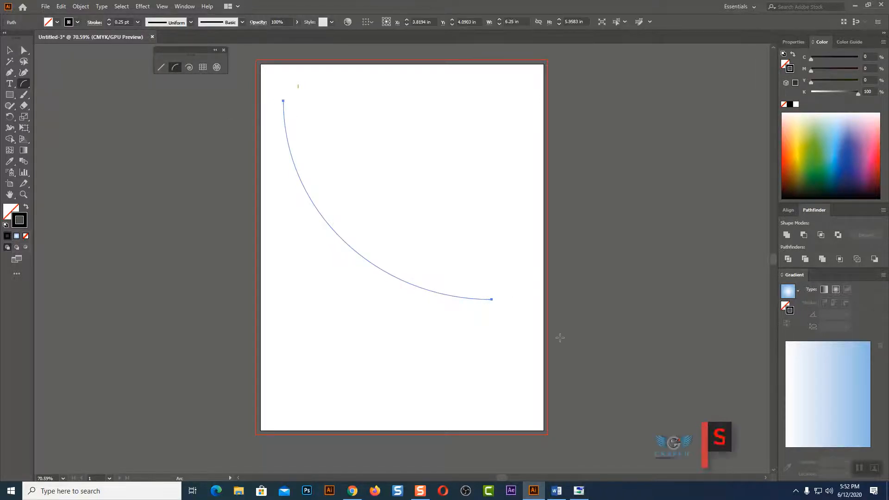
pyautogui.moveTo(498, 92); pyautogui.dragTo(297, 289)
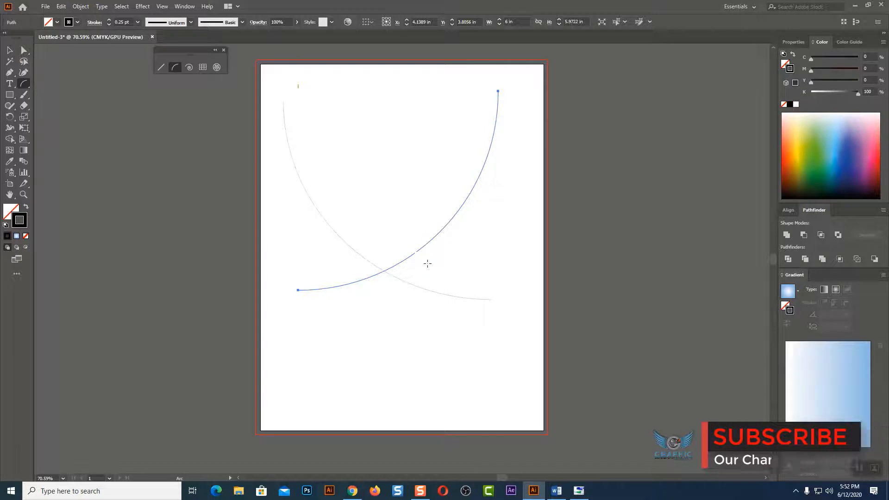
pyautogui.moveTo(374, 87); pyautogui.dragTo(406, 401)
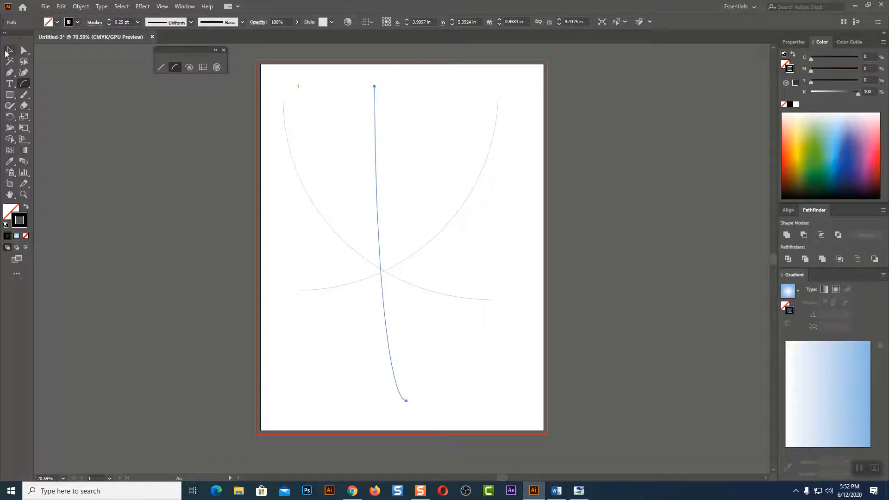
# Step: Delete the narrow arc and both crossing arcs
pyautogui.click(10, 52)
pyautogui.press('Delete')
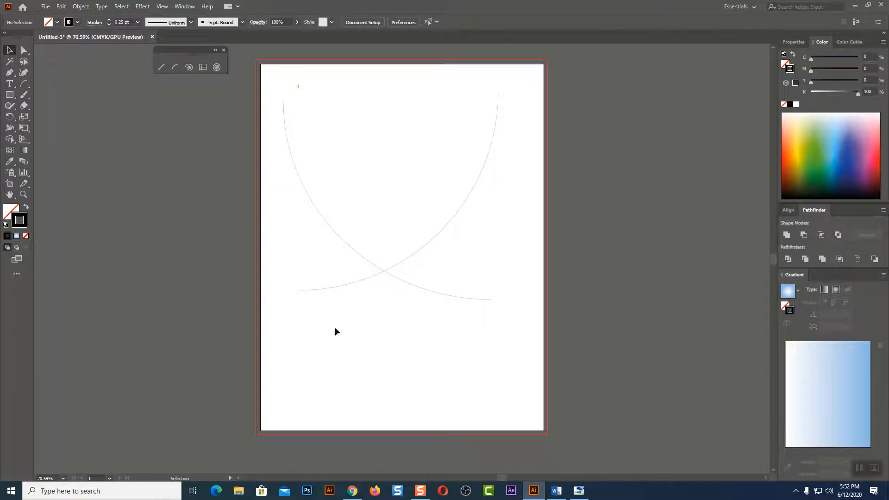
pyautogui.click(321, 216)
pyautogui.press('Delete')
pyautogui.click(401, 262)
pyautogui.press('Delete')
# Step: Draw a dense fan of repeated arcs from a point near the artboard's upper-left edge, about 9.5 in wide and 12.5 in high overall
pyautogui.click(175, 68)
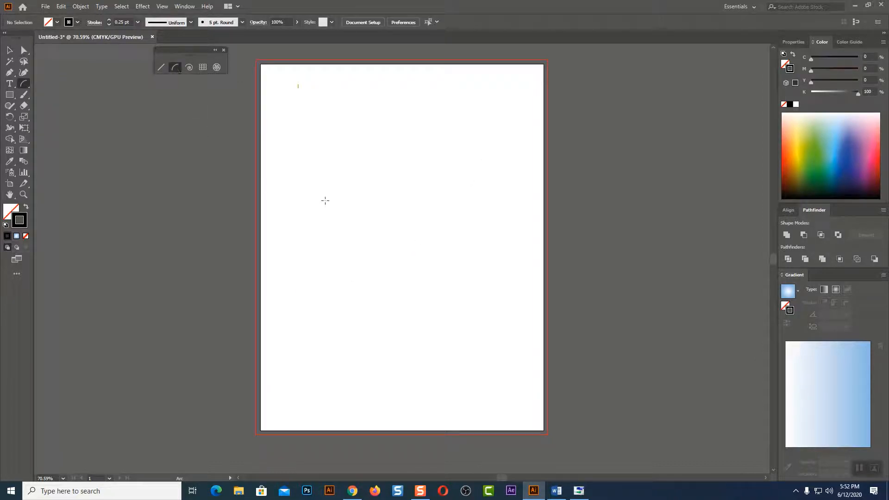
pyautogui.moveTo(280, 120)
pyautogui.mouseDown()
pyautogui.moveTo(348, 255)
pyautogui.moveTo(461, 321)
pyautogui.mouseUp()
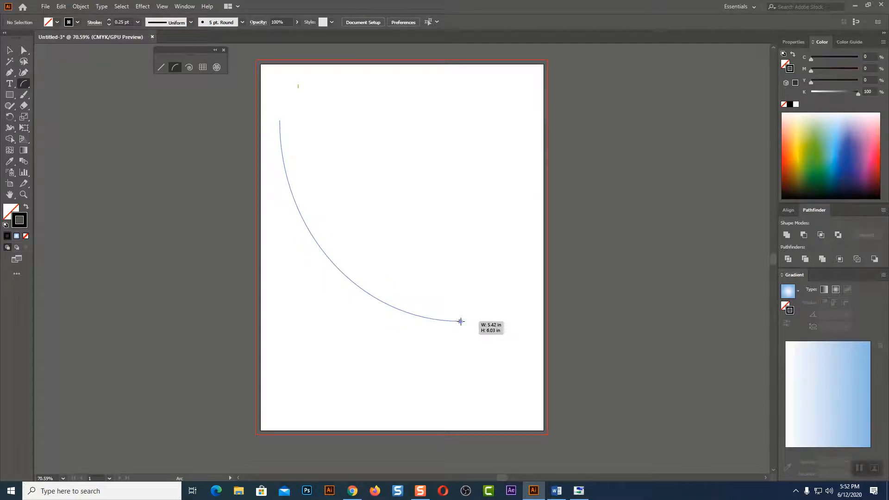
pyautogui.moveTo(461, 321)
pyautogui.mouseDown()
pyautogui.moveTo(501, 198)
pyautogui.moveTo(506, 32)
pyautogui.moveTo(527, 445)
pyautogui.moveTo(597, 60)
pyautogui.mouseUp()
pyautogui.press('~')
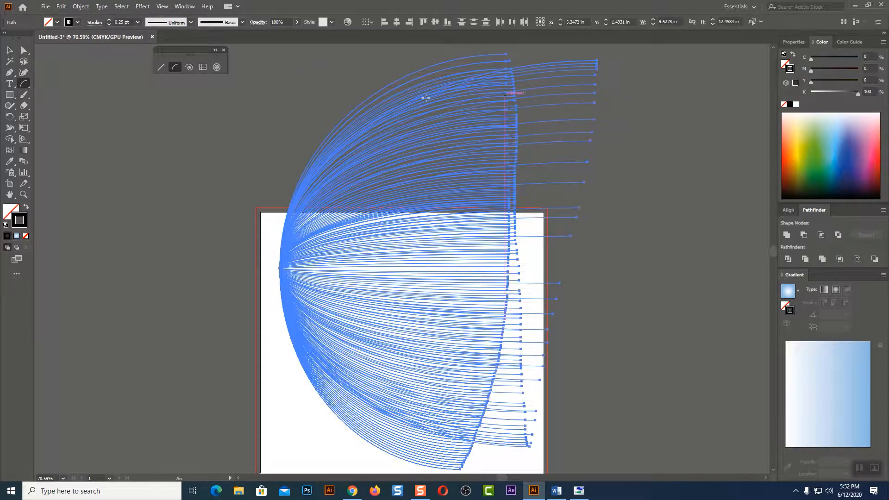
pyautogui.click(10, 53)
pyautogui.click(689, 246)
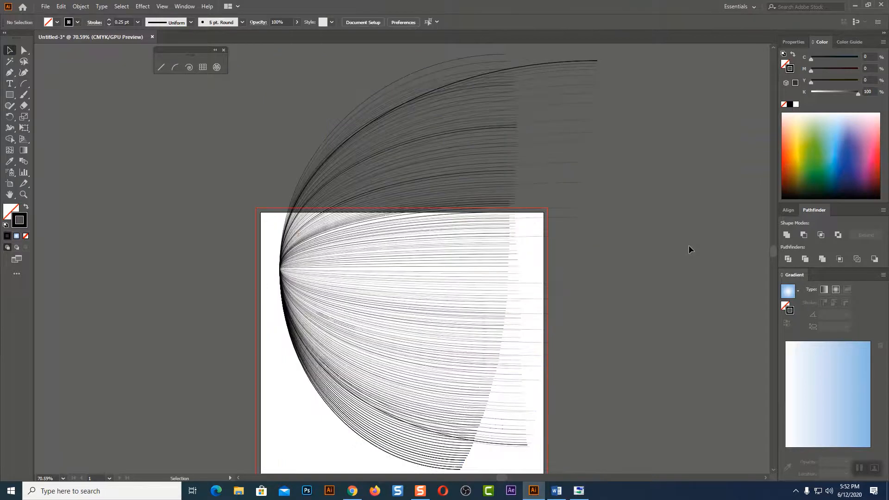
# Step: Set the opacity of all the fanned arcs to 43%
pyautogui.scroll(-2, 688, 246)
pyautogui.scroll(3, 689, 246)
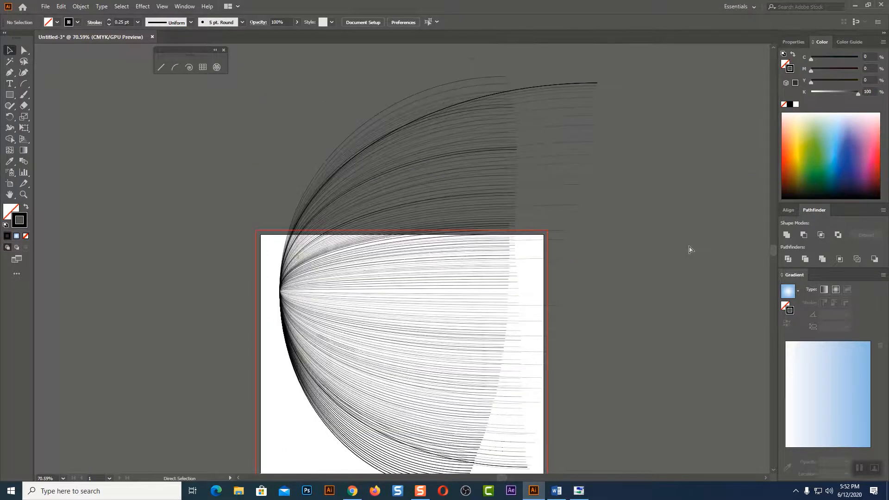
pyautogui.hotkey('ctrl', '-')
pyautogui.moveTo(691, 240); pyautogui.dragTo(686, 209)
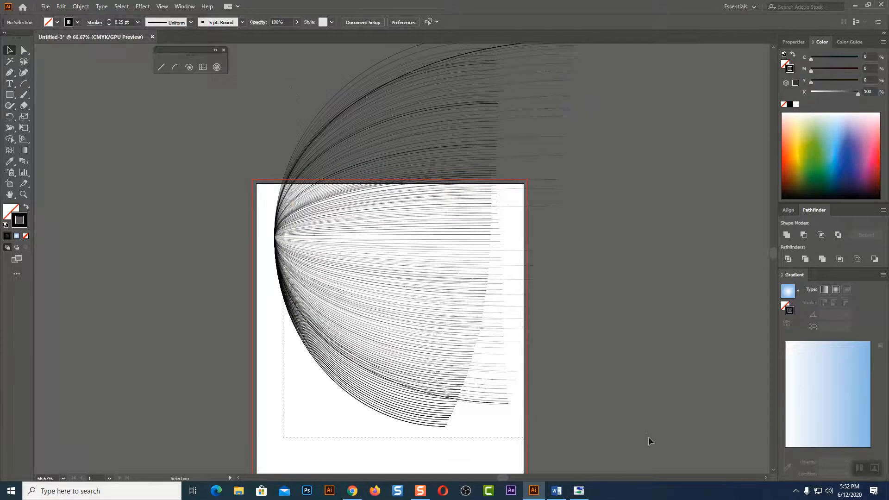
pyautogui.hotkey('ctrl', 'a')
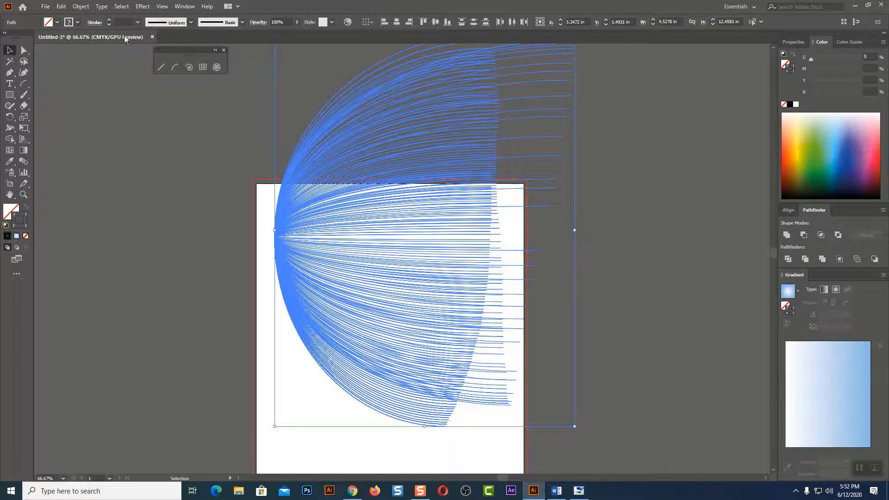
pyautogui.click(296, 22)
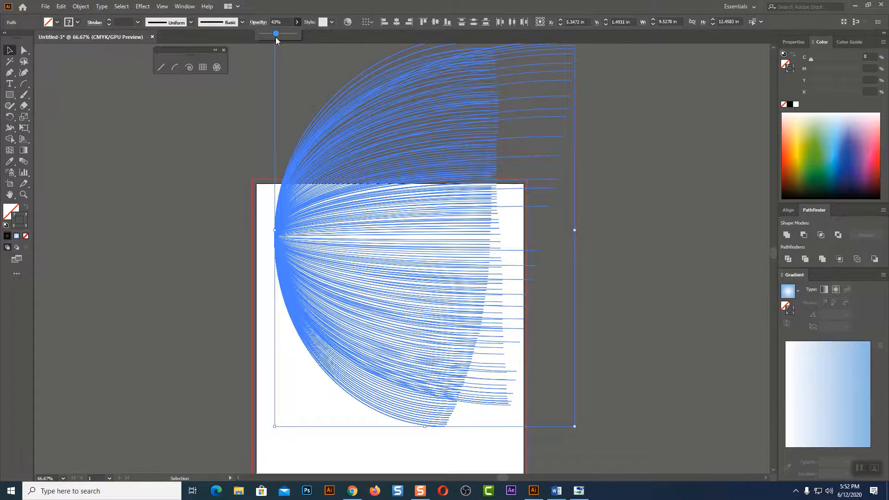
pyautogui.click(630, 235)
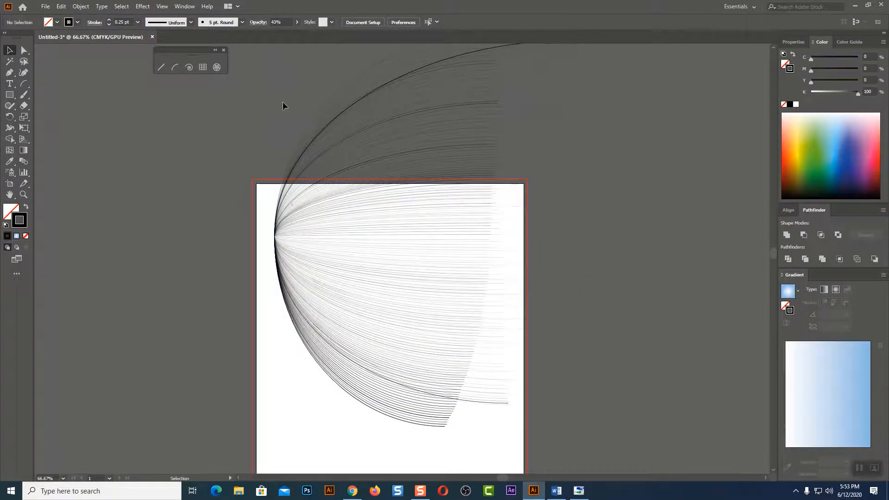
# Step: Delete the fan of arcs and draw a single arc about 6.6 in wide and 5.2 in high across the artboard's lower half
pyautogui.moveTo(283, 105); pyautogui.dragTo(454, 438)
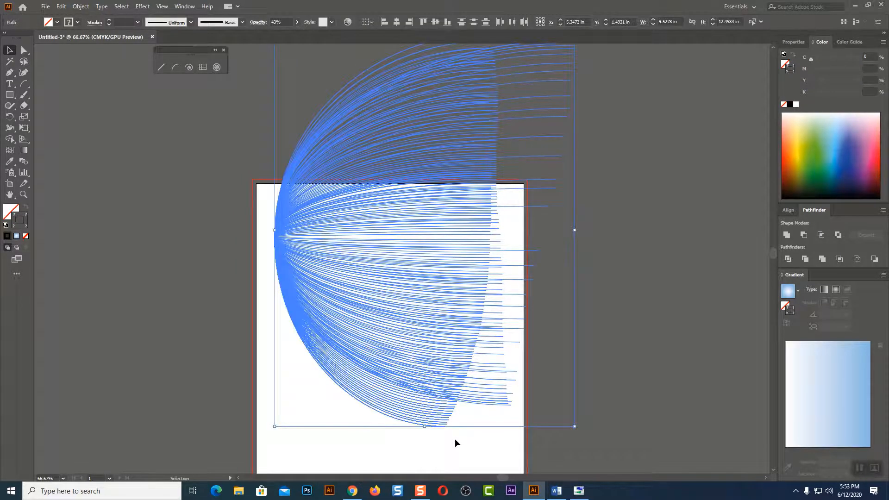
pyautogui.press('Delete')
pyautogui.click(176, 68)
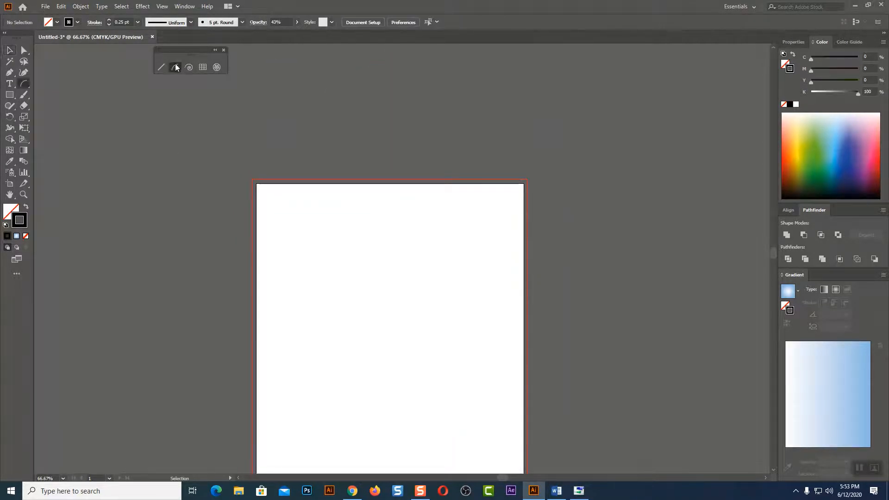
pyautogui.scroll(-4, 283, 281)
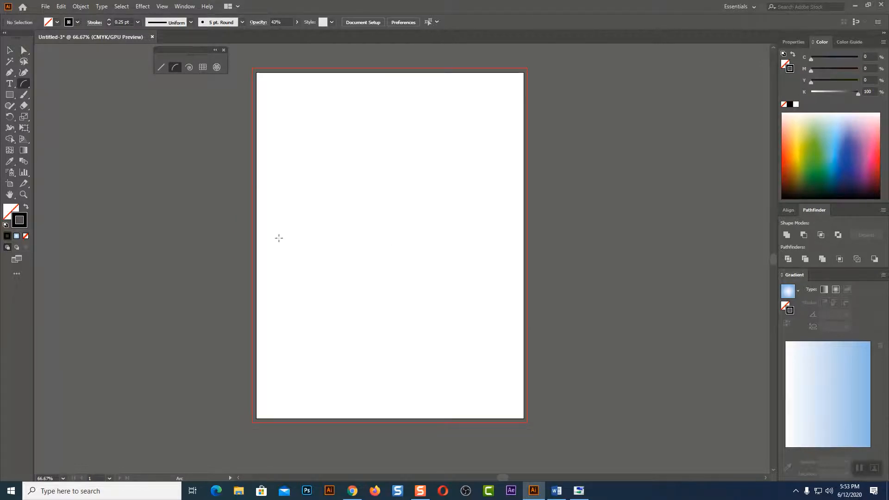
pyautogui.moveTo(279, 238); pyautogui.dragTo(485, 402)
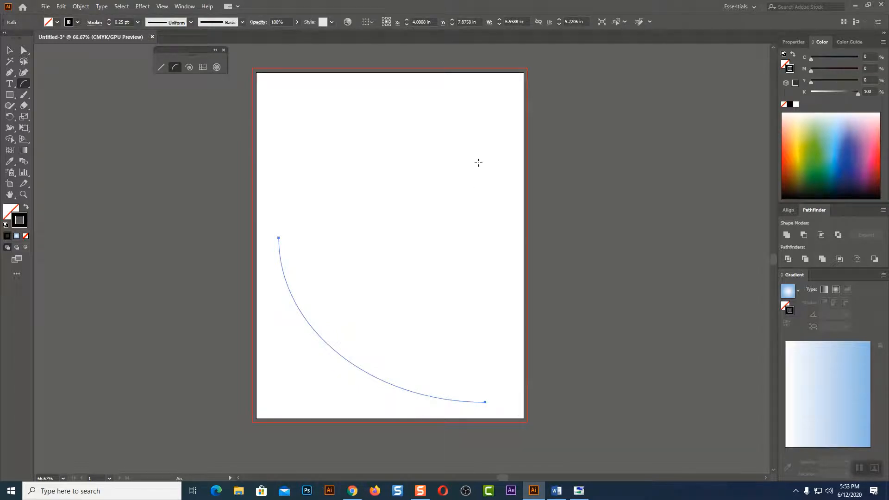
# Step: Rotate a copy of the arc slightly counterclockwise around its upper-left endpoint
pyautogui.press('r')
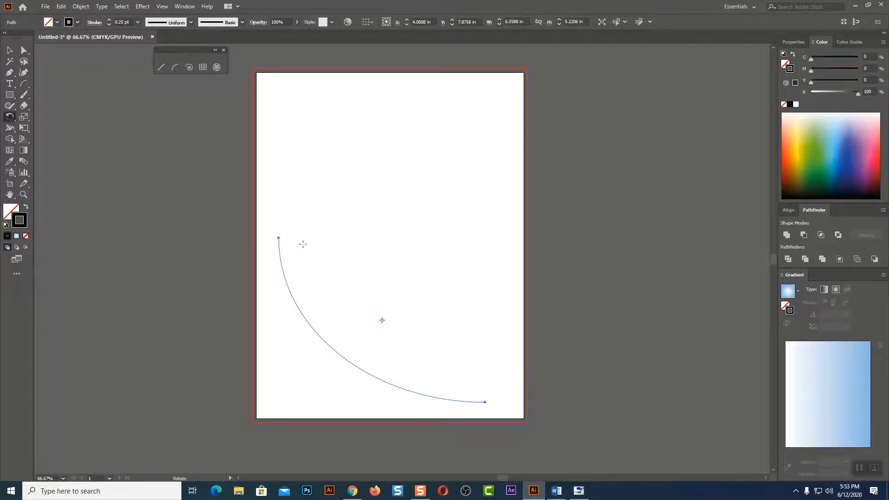
pyautogui.click(279, 238)
pyautogui.moveTo(482, 401)
pyautogui.mouseDown()
pyautogui.moveTo(485, 380)
pyautogui.moveTo(492, 387)
pyautogui.mouseUp()
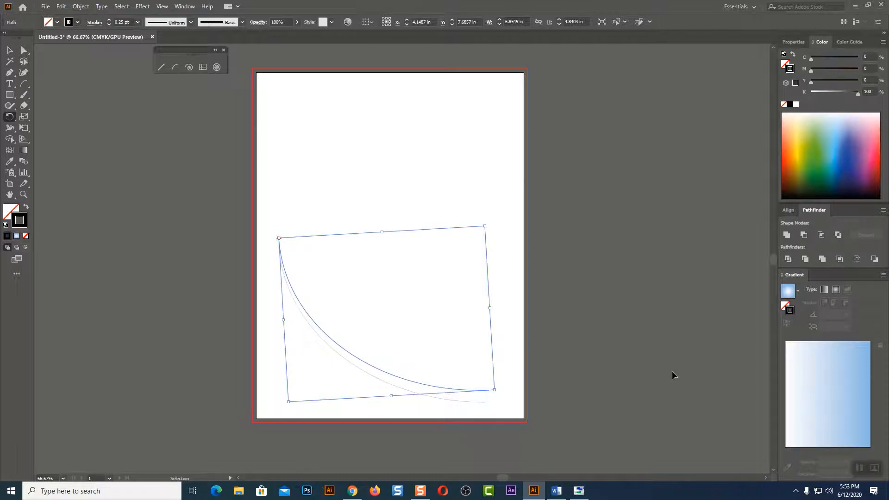
# Step: Repeat the rotated copy until the arcs fan around the shared endpoint past the artboard's left edge, and deselect them
pyautogui.hotkey('ctrl', 'd')
pyautogui.hotkey('ctrl', 'd')
pyautogui.hotkey('ctrl', 'd')
pyautogui.hotkey('ctrl', 'd')
pyautogui.hotkey('ctrl', 'd')
pyautogui.hotkey('ctrl', 'd')
pyautogui.hotkey('ctrl', 'd')
pyautogui.hotkey('ctrl', 'd')
pyautogui.hotkey('ctrl', 'd')
pyautogui.hotkey('ctrl', 'd')
pyautogui.hotkey('ctrl', 'd')
pyautogui.hotkey('ctrl', 'd')
pyautogui.hotkey('ctrl', 'd')
pyautogui.hotkey('ctrl', 'd')
pyautogui.hotkey('ctrl', 'd')
pyautogui.hotkey('ctrl', 'd')
pyautogui.hotkey('ctrl', 'd')
pyautogui.hotkey('ctrl', 'd')
pyautogui.hotkey('ctrl', 'd')
pyautogui.hotkey('ctrl', 'd')
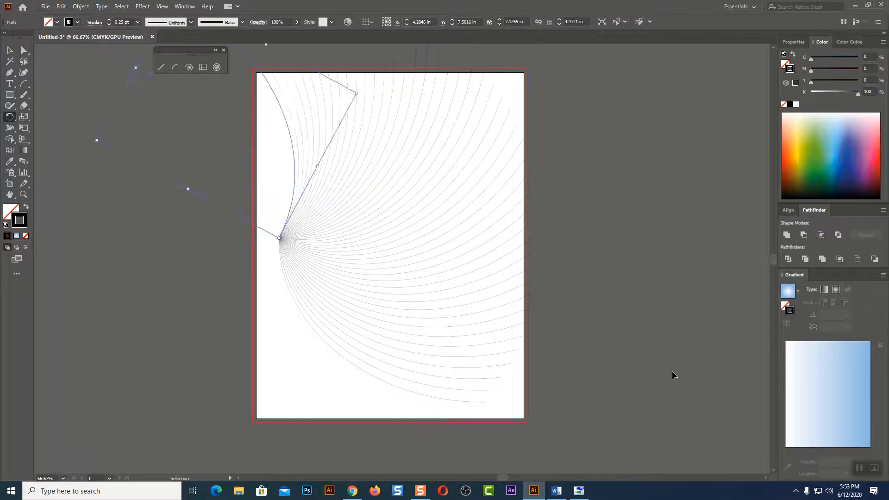
pyautogui.hotkey('ctrl', 'd')
pyautogui.hotkey('ctrl', 'd')
pyautogui.hotkey('ctrl', 'd')
pyautogui.hotkey('ctrl', 'd')
pyautogui.hotkey('ctrl', 'd')
pyautogui.hotkey('ctrl', 'd')
pyautogui.hotkey('ctrl', 'd')
pyautogui.hotkey('ctrl', 'd')
pyautogui.hotkey('ctrl', 'd')
pyautogui.hotkey('ctrl', 'd')
pyautogui.click(10, 51)
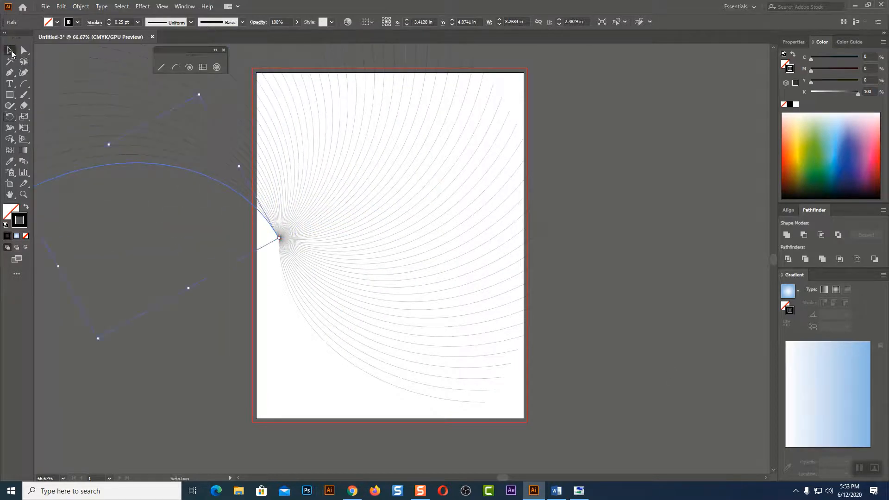
pyautogui.click(323, 311)
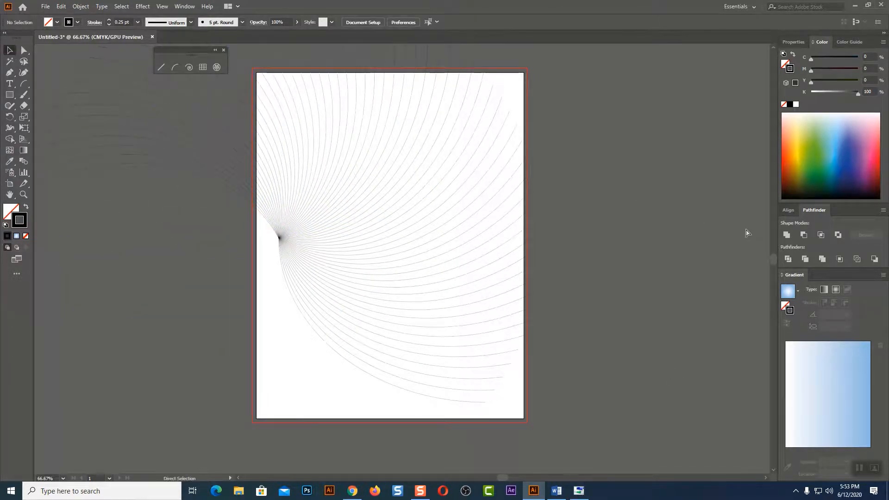
# Step: Scale the whole arc fan down to about 7.3 in wide and 6 in high and move it to the artboard's middle
pyautogui.hotkey('ctrl', '-')
pyautogui.hotkey('ctrl', '-')
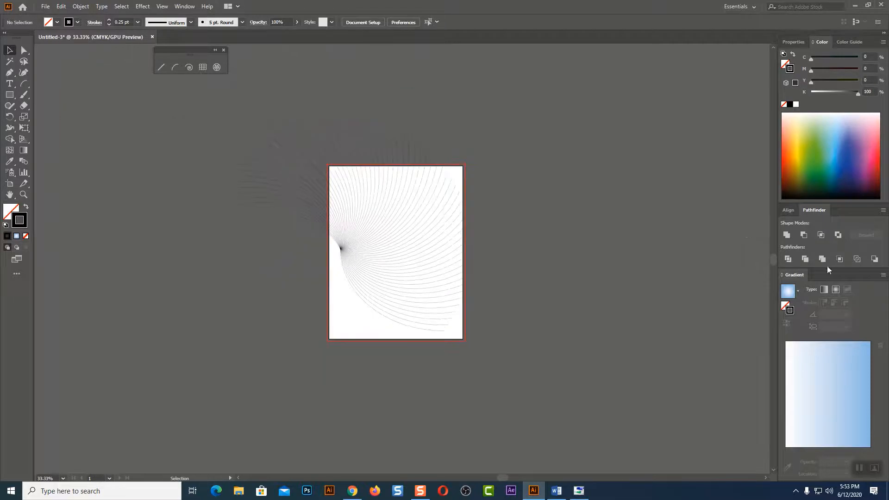
pyautogui.hotkey('ctrl', 'a')
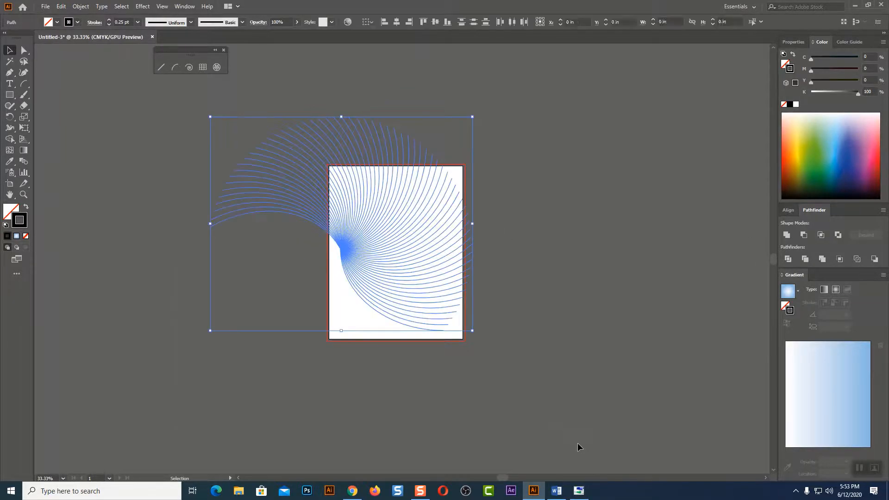
pyautogui.moveTo(470, 328); pyautogui.dragTo(398, 271)
pyautogui.moveTo(381, 232); pyautogui.dragTo(427, 258)
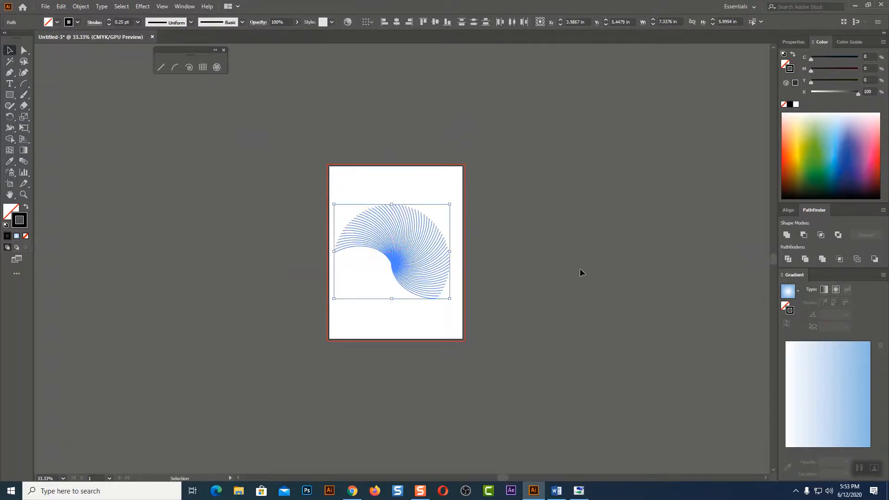
pyautogui.click(579, 268)
pyautogui.hotkey('ctrl', '=')
pyautogui.hotkey('ctrl', '=')
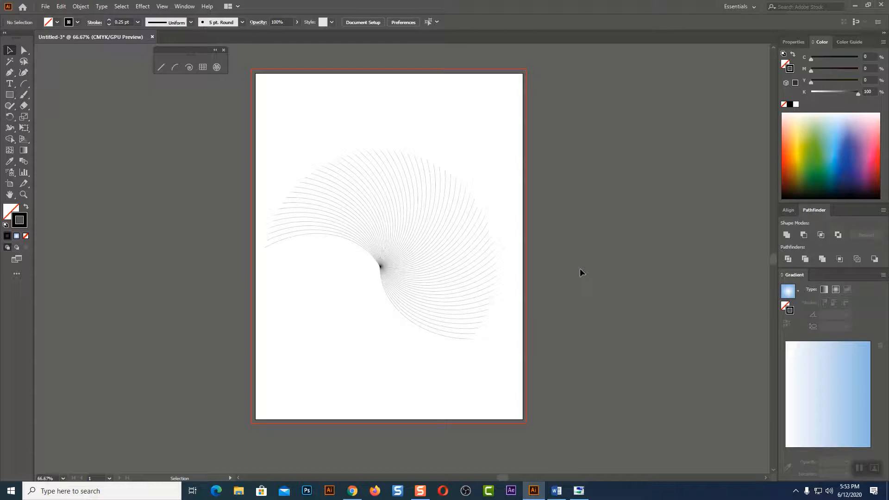
# Step: Delete the scaled arc fan
pyautogui.moveTo(243, 100); pyautogui.dragTo(566, 385)
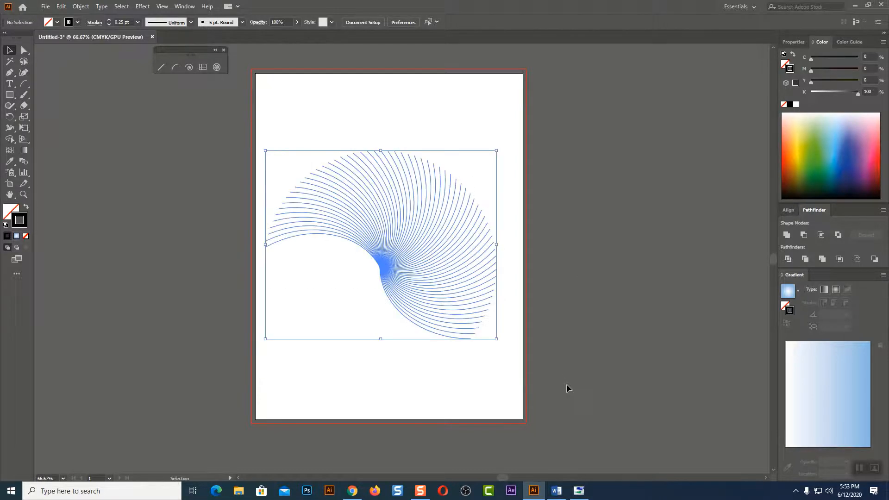
pyautogui.press('Delete')
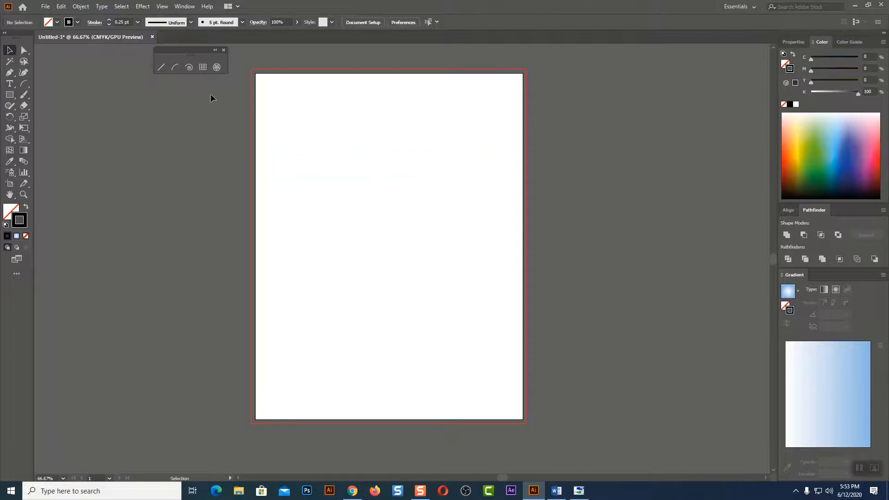
# Step: Draw a spiral about 4 in wide and 4.5 in high in the artboard's upper half, and delete it
pyautogui.click(188, 68)
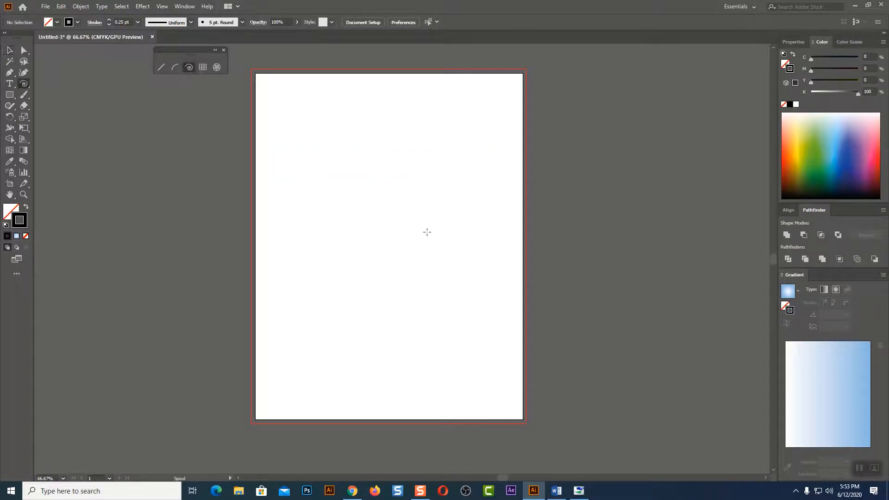
pyautogui.moveTo(375, 195); pyautogui.dragTo(420, 265)
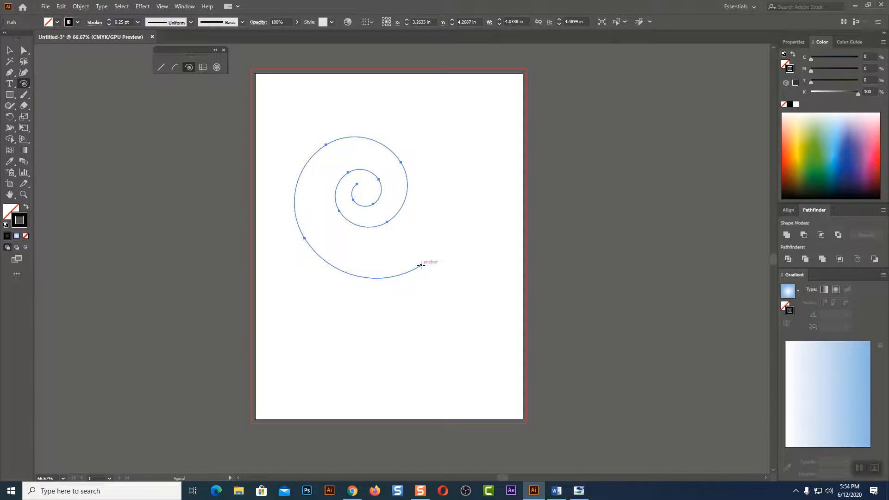
pyautogui.press('Delete')
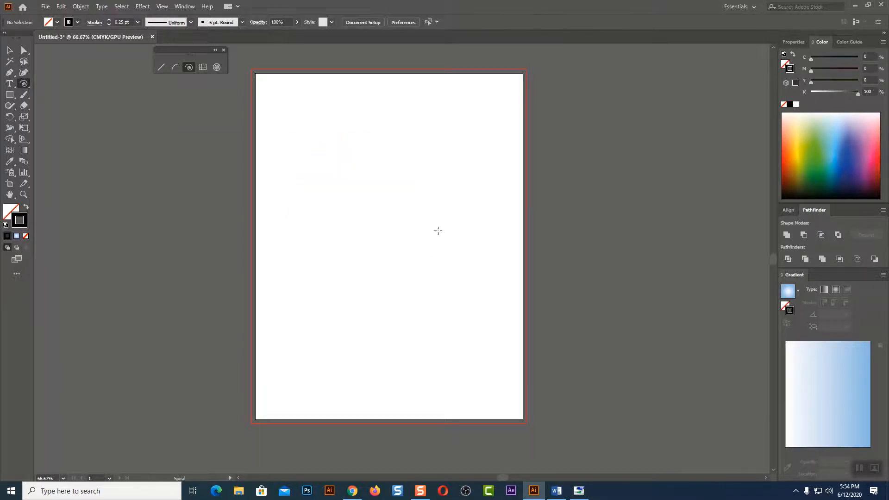
# Step: Draw another spiral about 4.2 in wide and 4.8 in high near the artboard's upper-left corner, and delete it
pyautogui.moveTo(363, 165); pyautogui.dragTo(407, 242)
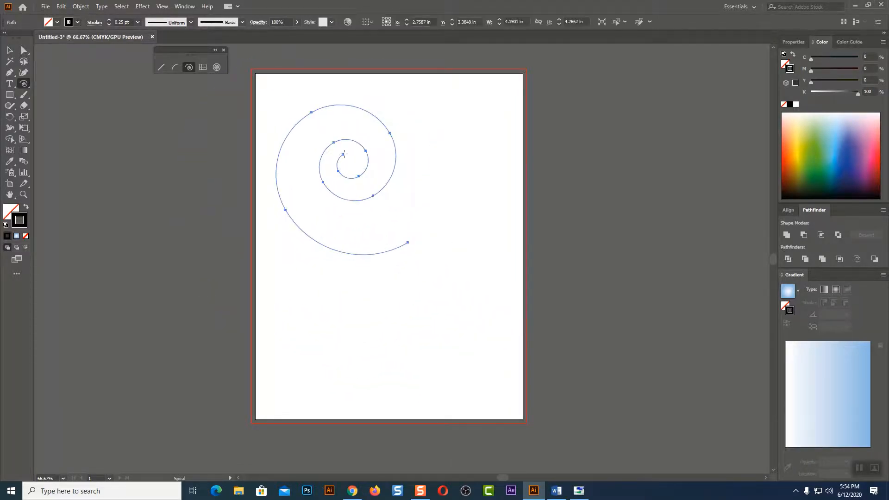
pyautogui.press('v')
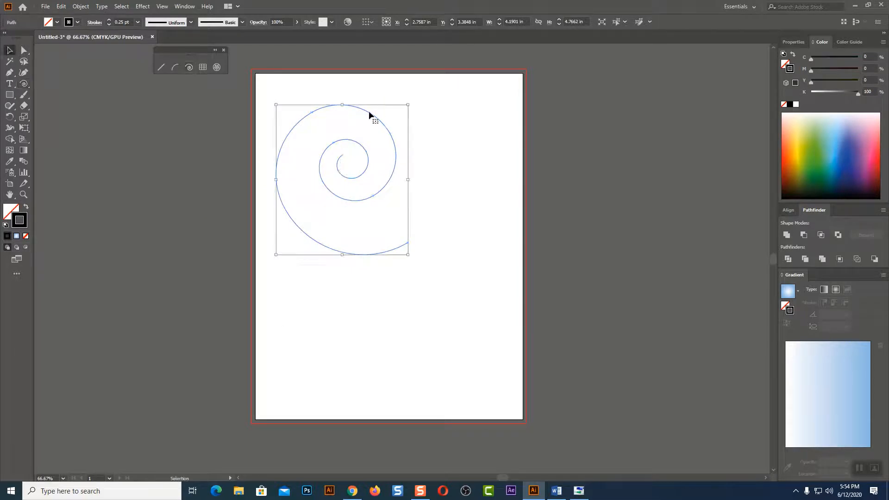
pyautogui.press('Delete')
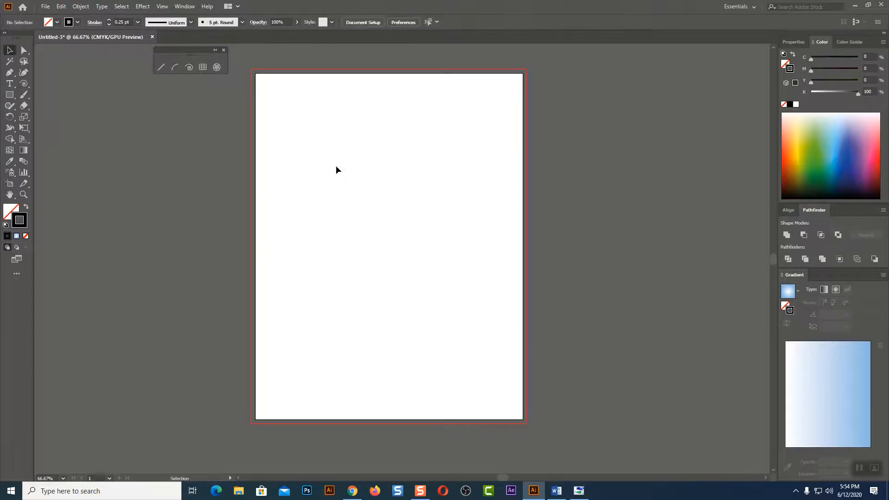
# Step: Draw a spiral about 4.6 in wide and 3.8 in high in the artboard's middle, removing and adding winds while drawing
pyautogui.click(188, 67)
pyautogui.moveTo(381, 210); pyautogui.dragTo(459, 227)
pyautogui.press('Down')
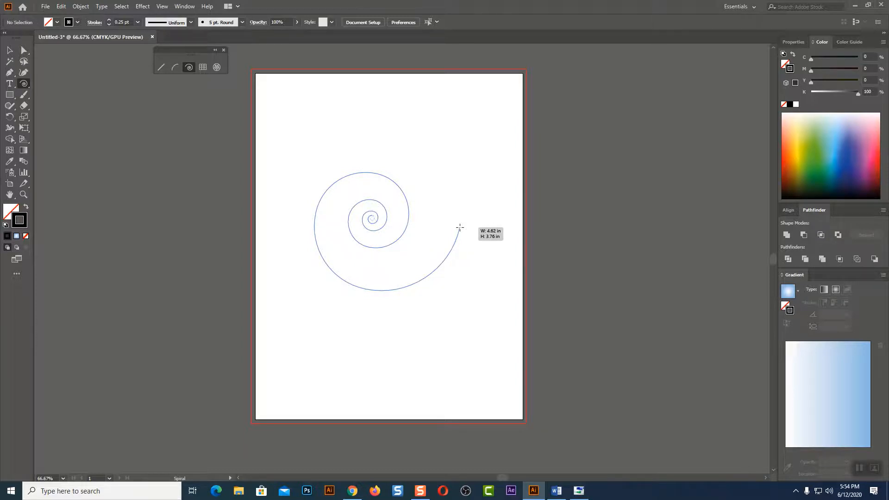
pyautogui.press('Down')
pyautogui.press('Down')
pyautogui.press('Down')
pyautogui.press('Down')
pyautogui.press('Down')
pyautogui.press('Down')
pyautogui.press('Down')
pyautogui.press('Down')
pyautogui.moveTo(459, 227); pyautogui.dragTo(459, 227)
pyautogui.press('Up')
pyautogui.press('Up')
pyautogui.press('Up')
pyautogui.press('Up')
pyautogui.press('Up')
pyautogui.press('Up')
pyautogui.press('Up')
pyautogui.press('Up')
pyautogui.press('Up')
pyautogui.press('Up')
pyautogui.press('Up')
pyautogui.press('Up')
pyautogui.press('Down')
pyautogui.press('Down')
pyautogui.press('Down')
pyautogui.press('Down')
pyautogui.press('Down')
pyautogui.press('Down')
pyautogui.press('Down')
pyautogui.press('Down')
pyautogui.moveTo(459, 227); pyautogui.dragTo(459, 227)
pyautogui.press('Down')
pyautogui.press('Down')
pyautogui.press('Down')
pyautogui.press('Up')
pyautogui.press('Up')
pyautogui.press('Up')
pyautogui.press('Up')
pyautogui.press('Up')
pyautogui.press('Up')
pyautogui.press('Up')
pyautogui.press('Up')
pyautogui.press('Up')
pyautogui.press('Up')
pyautogui.press('Up')
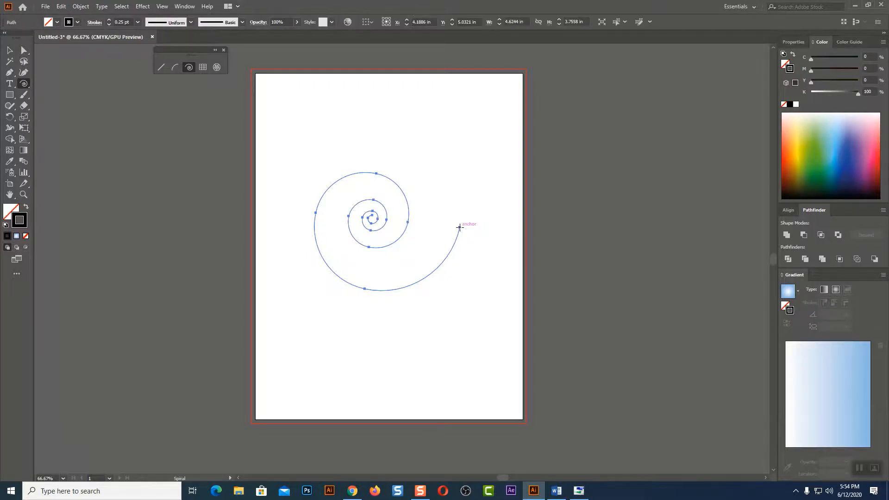
# Step: Delete the spiral and draw a dense set of repeated spirals from the artboard's middle, about 15.6 in wide and 14.3 in high overall
pyautogui.press('Delete')
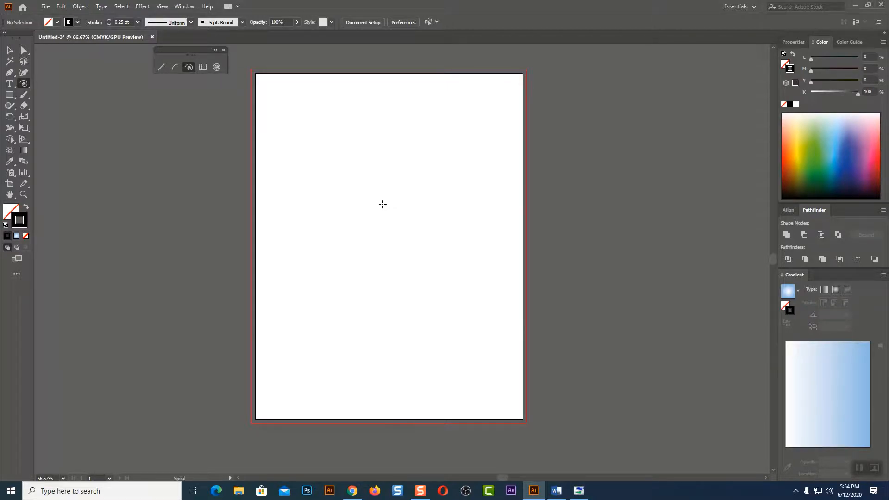
pyautogui.moveTo(382, 204)
pyautogui.mouseDown()
pyautogui.moveTo(476, 303)
pyautogui.moveTo(611, 375)
pyautogui.mouseUp()
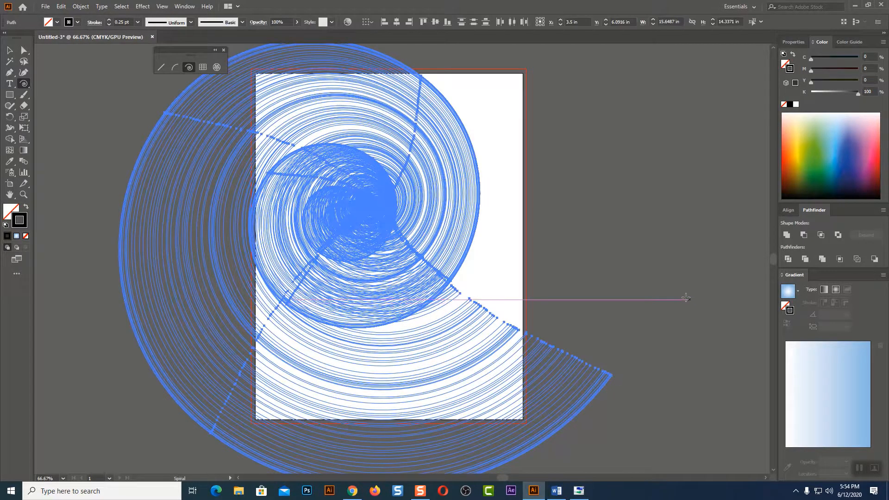
pyautogui.click(9, 50)
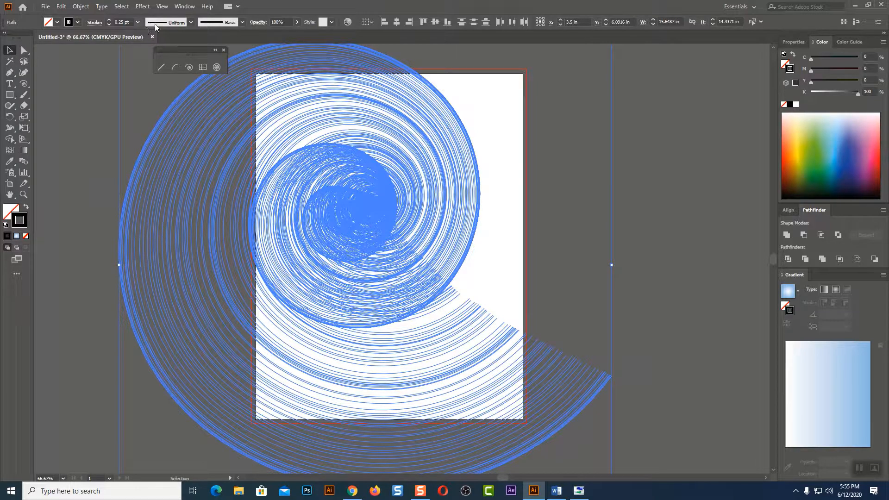
# Step: Lower the opacity of the dense set of repeated spirals to 35% and deselect them
pyautogui.click(298, 23)
pyautogui.moveTo(301, 35); pyautogui.dragTo(274, 35)
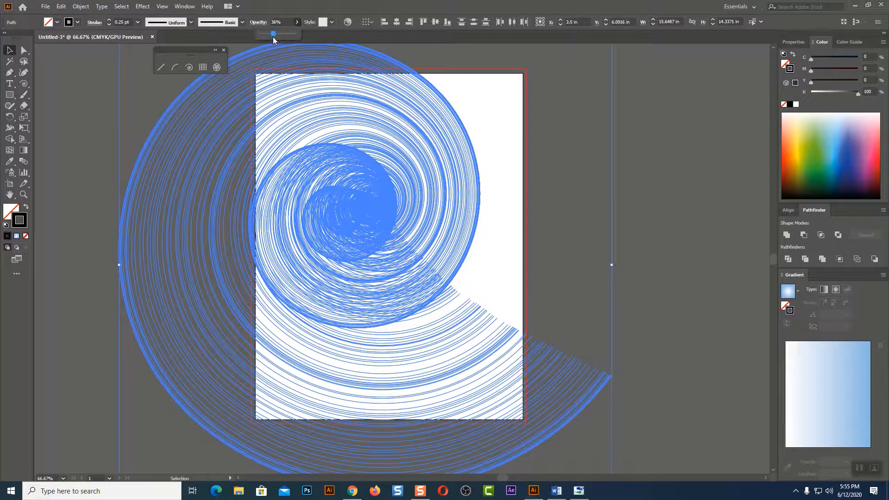
pyautogui.click(679, 196)
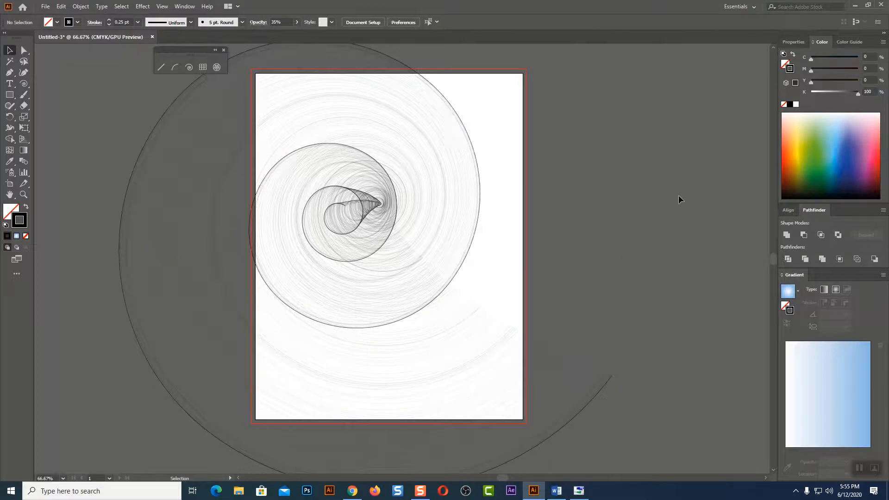
# Step: Scale the whole set of spirals down to about 8.1 in wide and 7.4 in high and move it within the artboard
pyautogui.moveTo(89, 158); pyautogui.dragTo(641, 420)
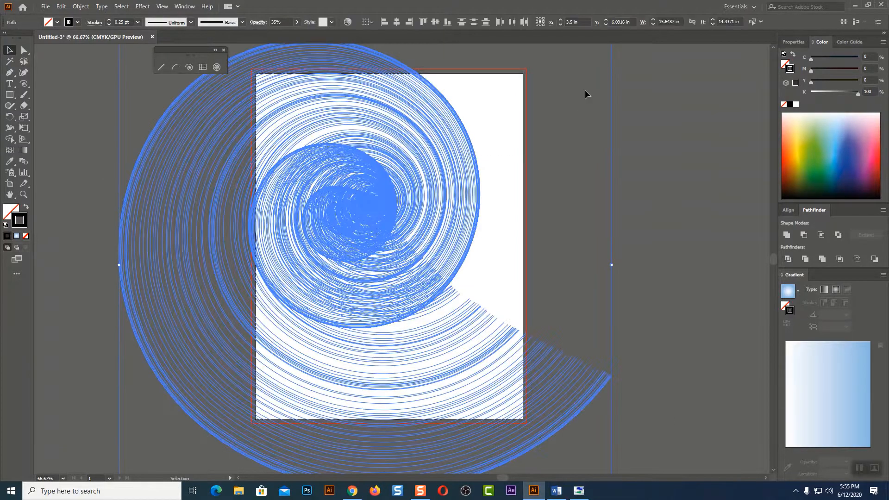
pyautogui.scroll(3, 625, 184)
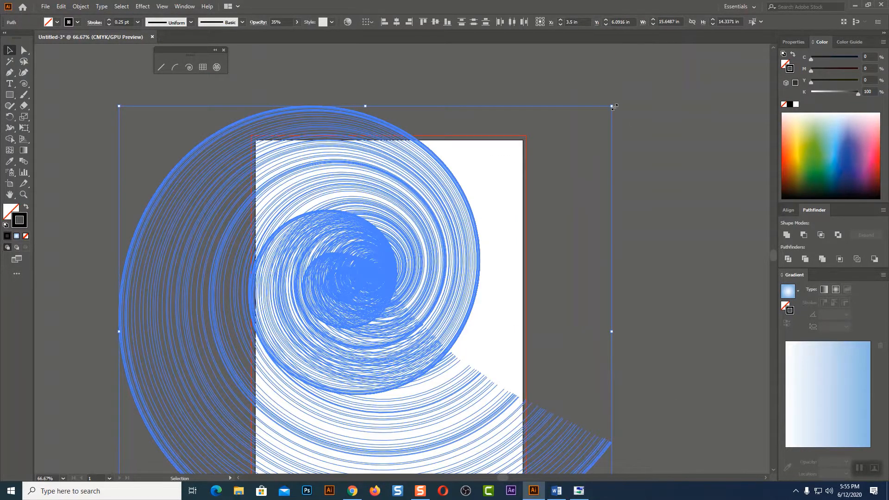
pyautogui.moveTo(612, 107); pyautogui.dragTo(493, 215)
pyautogui.moveTo(346, 307); pyautogui.dragTo(372, 301)
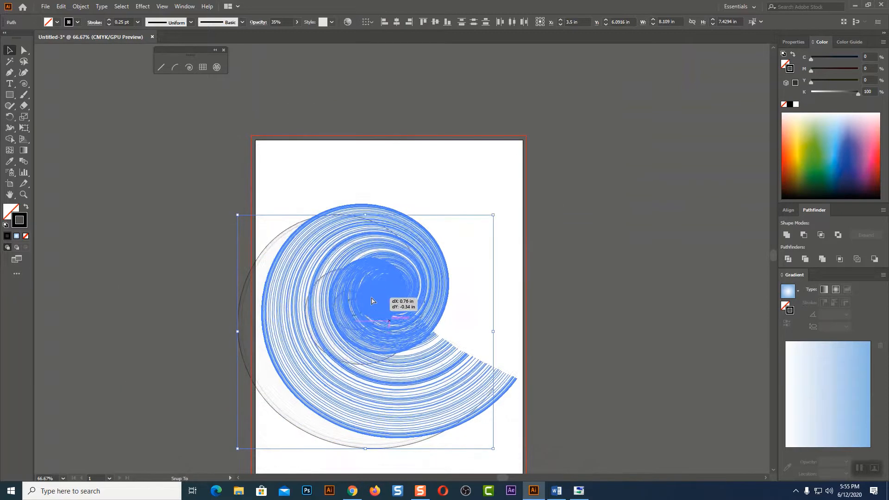
pyautogui.click(641, 288)
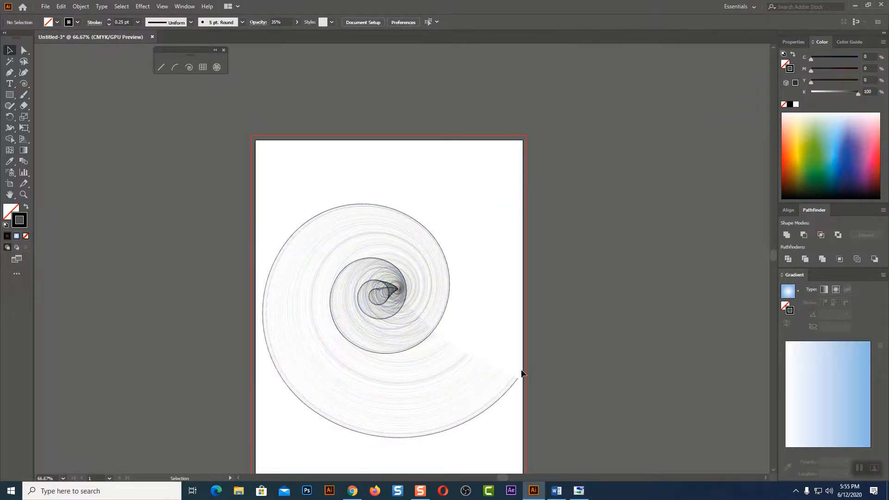
# Step: Recolor the stroke of one inner spiral in the set green and of one outer spiral red
pyautogui.click(452, 363)
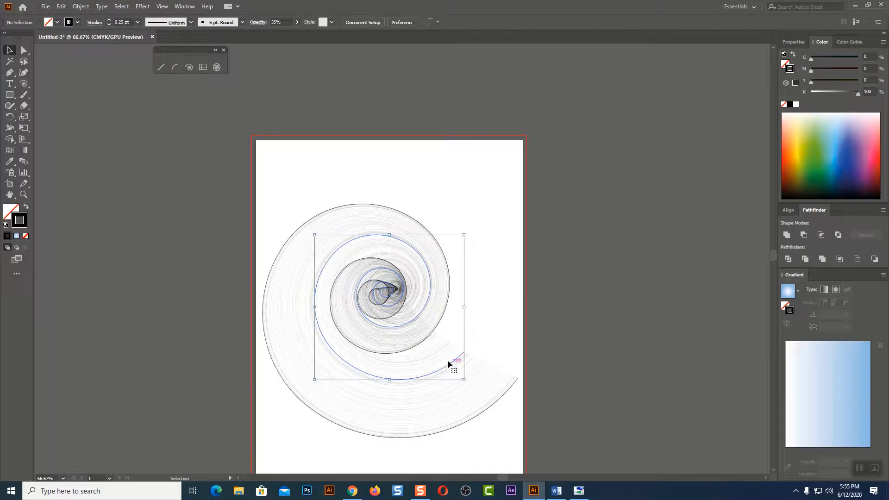
pyautogui.click(814, 149)
pyautogui.click(608, 262)
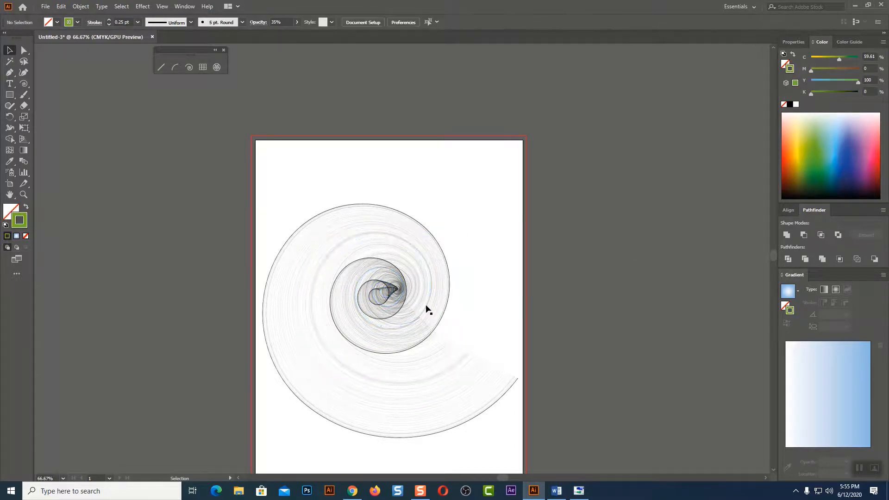
pyautogui.click(439, 270)
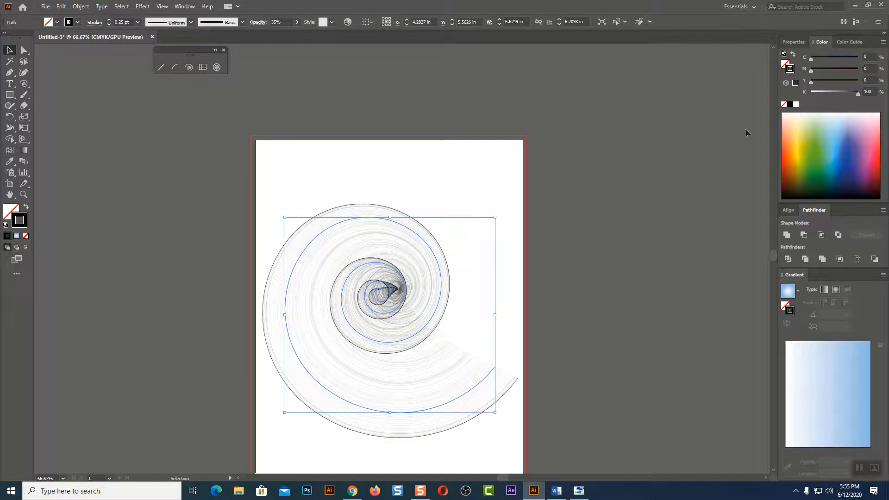
pyautogui.click(647, 171)
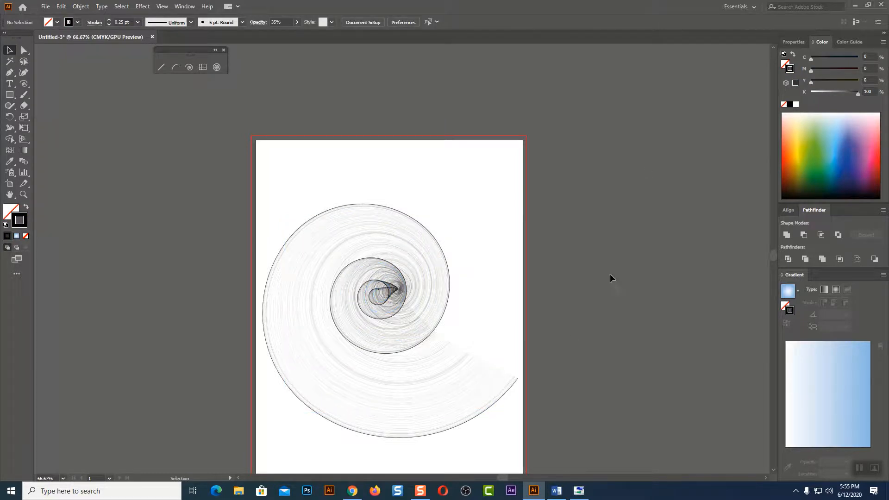
pyautogui.click(468, 415)
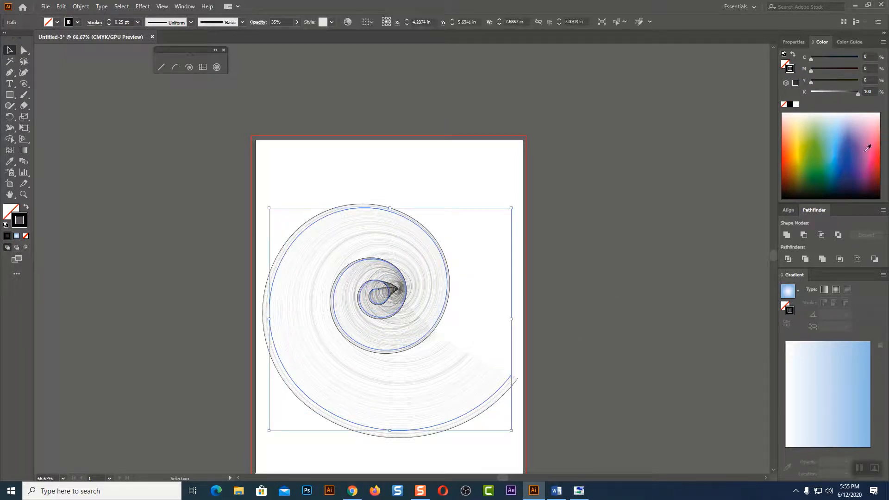
pyautogui.click(879, 156)
pyautogui.click(616, 238)
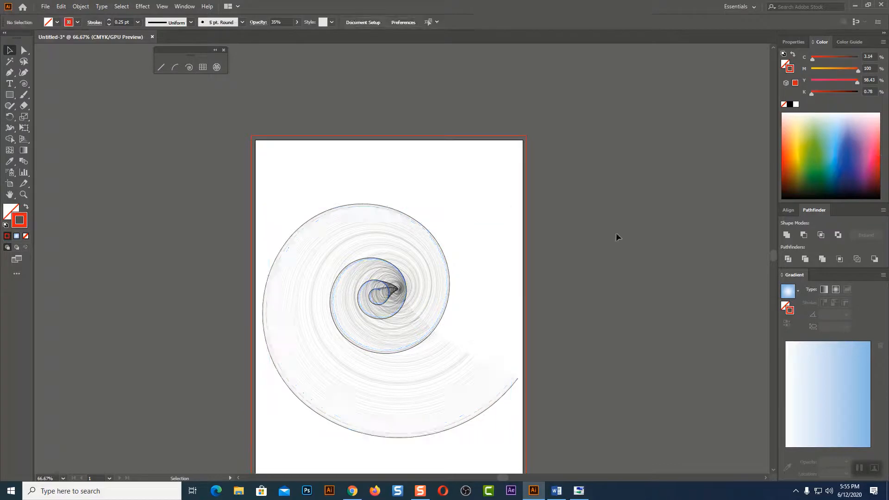
# Step: Delete the whole set of repeated spirals from the artboard
pyautogui.moveTo(242, 211); pyautogui.dragTo(630, 437)
pyautogui.press('Delete')
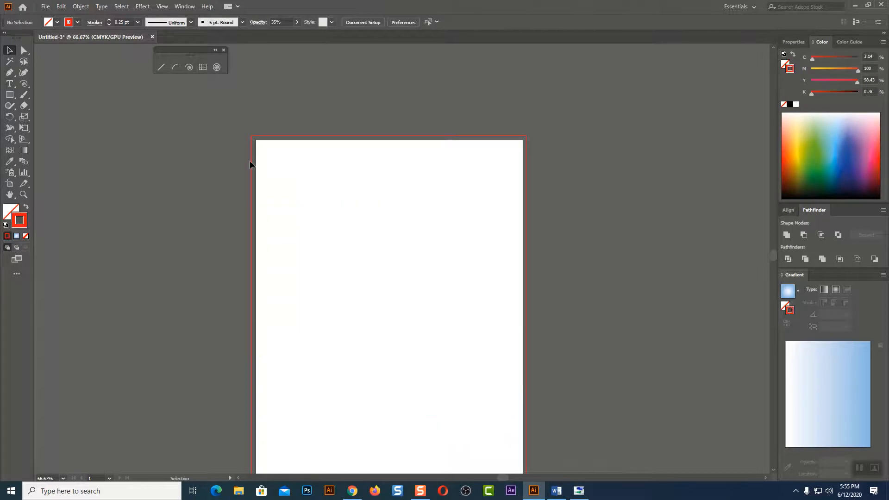
# Step: Draw a tightly wound, ring-like spiral about 3 in wide and 3 in high in the artboard's middle, and delete it
pyautogui.click(192, 67)
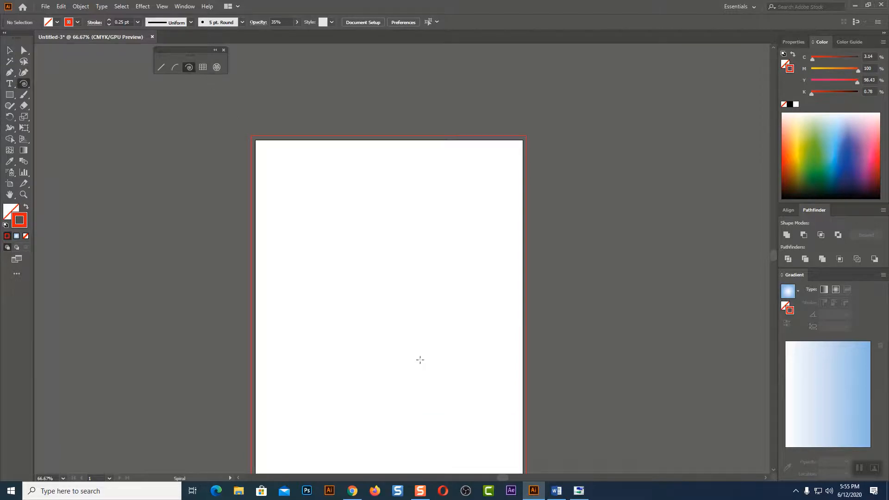
pyautogui.scroll(-2, 414, 320)
pyautogui.moveTo(392, 230); pyautogui.dragTo(438, 245)
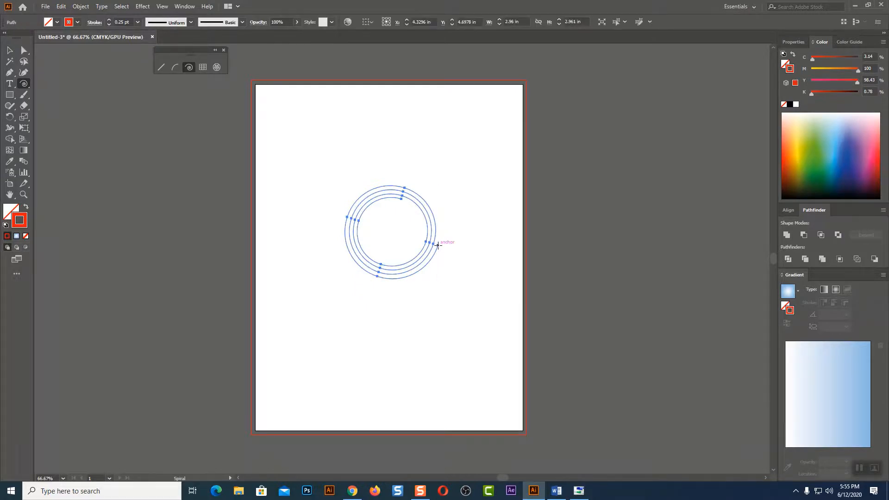
pyautogui.press('Delete')
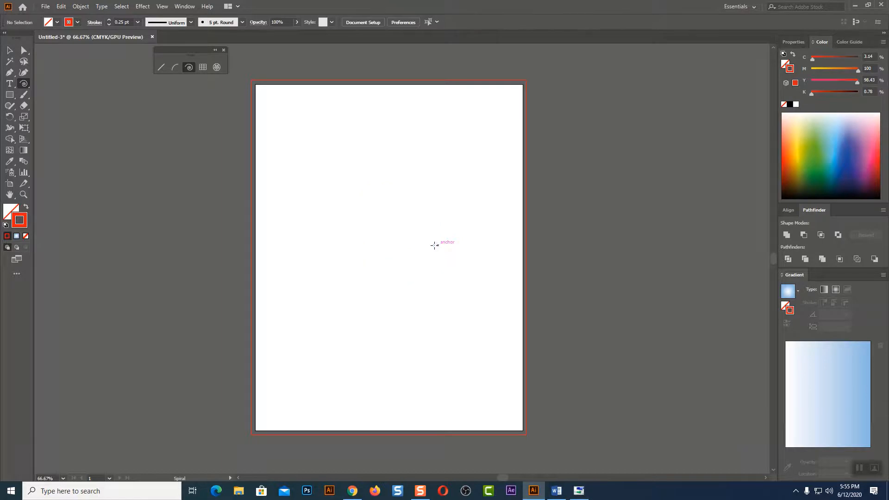
# Step: Draw and remove a loose spiral about 6.2 in wide and 5.5 in high, and a tighter one about 3.6 in wide and 3.6 in high
pyautogui.moveTo(351, 207); pyautogui.dragTo(442, 279)
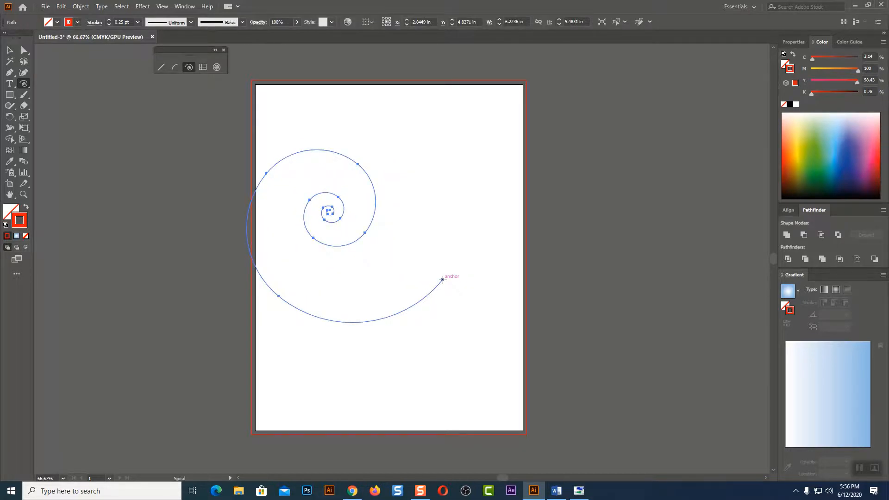
pyautogui.press('Delete')
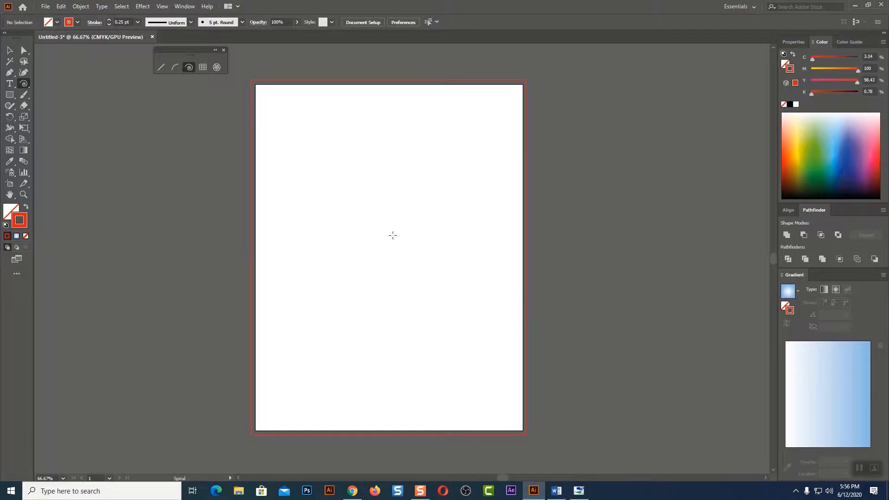
pyautogui.moveTo(371, 211); pyautogui.dragTo(435, 239)
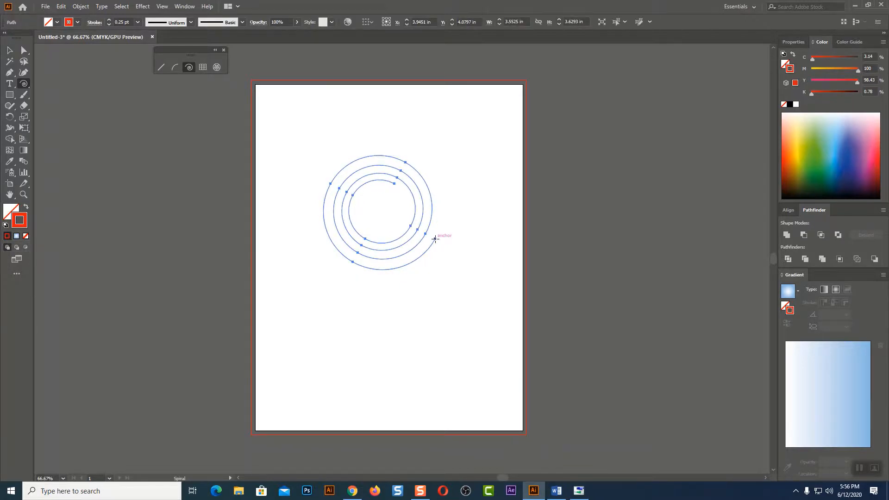
pyautogui.hotkey('ctrl', 'z')
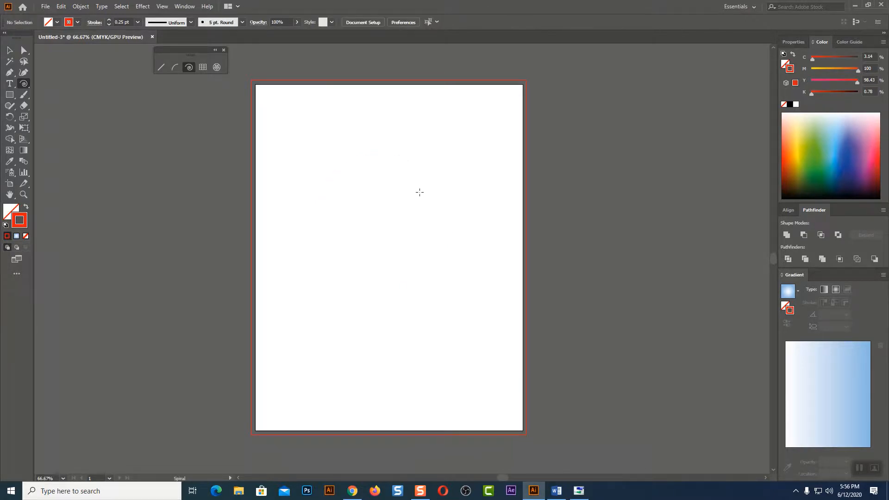
# Step: Draw a dense set of repeated tight spirals about 8.1 in wide and 8.5 in high in the artboard's upper half and set its opacity to 26%
pyautogui.moveTo(420, 192); pyautogui.dragTo(507, 299)
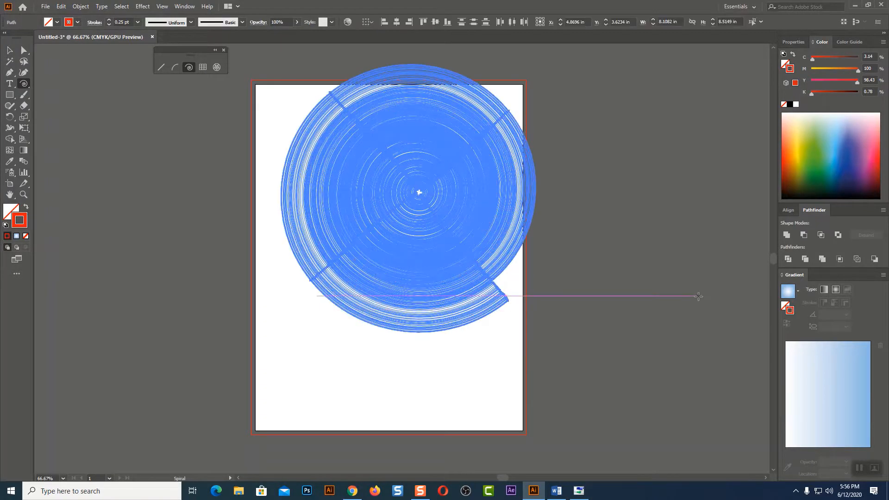
pyautogui.click(10, 50)
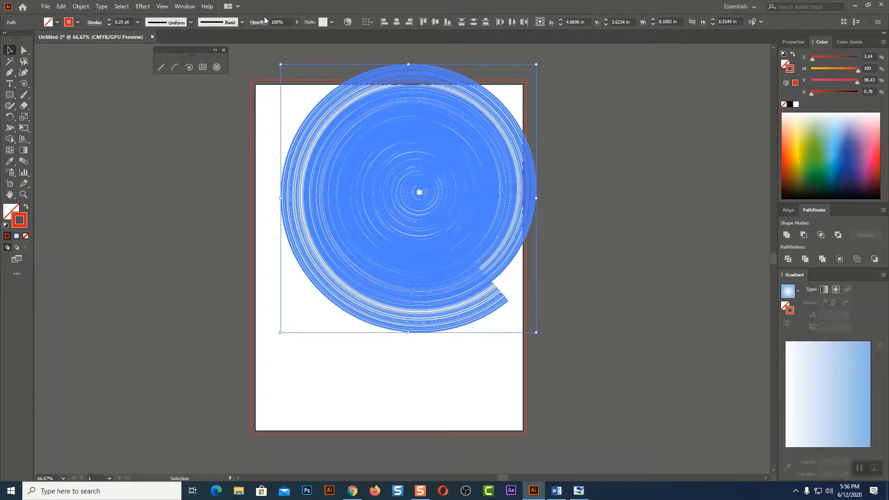
pyautogui.click(298, 22)
pyautogui.moveTo(298, 34); pyautogui.dragTo(272, 35)
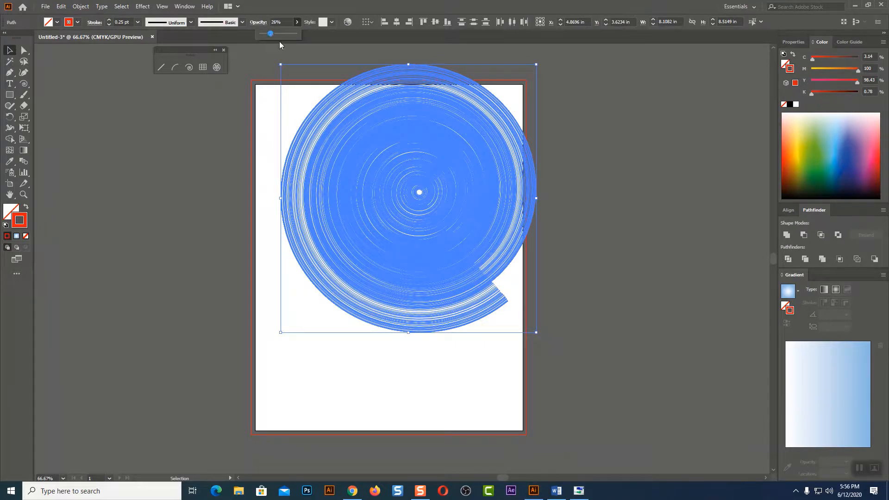
pyautogui.click(663, 209)
pyautogui.click(663, 210)
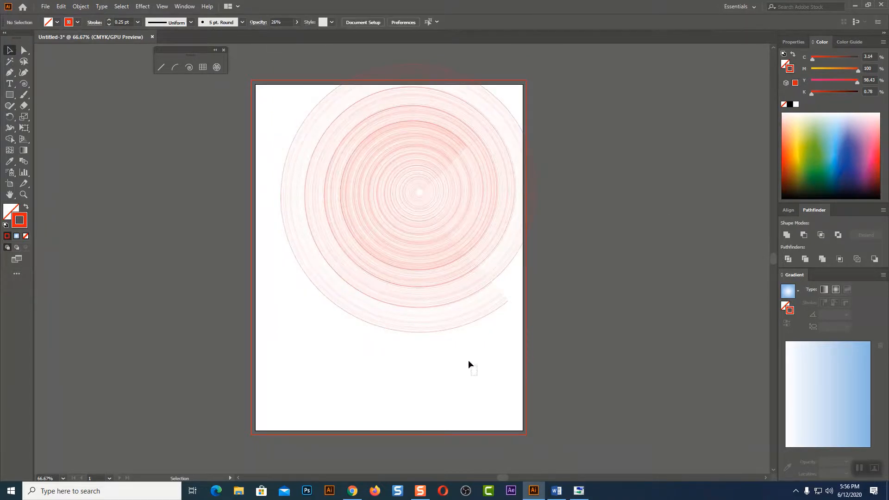
# Step: Delete the set of repeated red spirals
pyautogui.moveTo(468, 360); pyautogui.dragTo(355, 151)
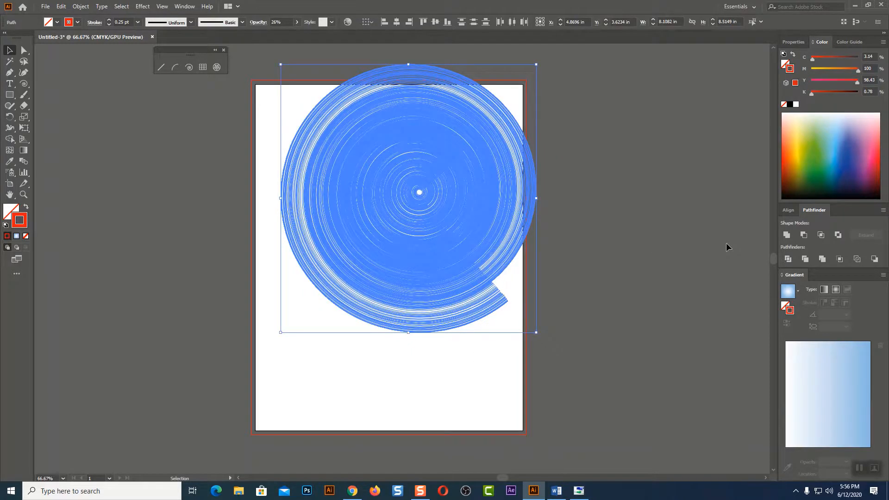
pyautogui.press('Delete')
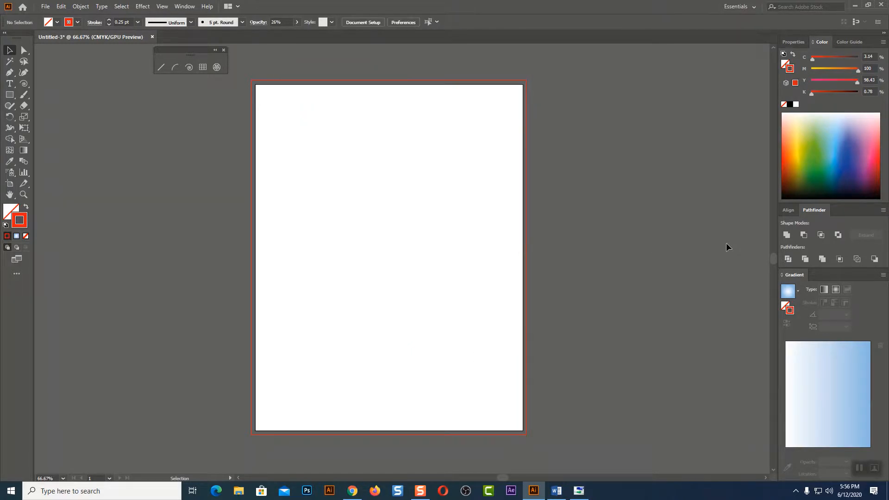
# Step: Draw a rectangular grid about 7.3 in wide and 6 in high and another across the artboard's upper half, deleting each one
pyautogui.click(202, 67)
pyautogui.moveTo(280, 129); pyautogui.dragTo(510, 318)
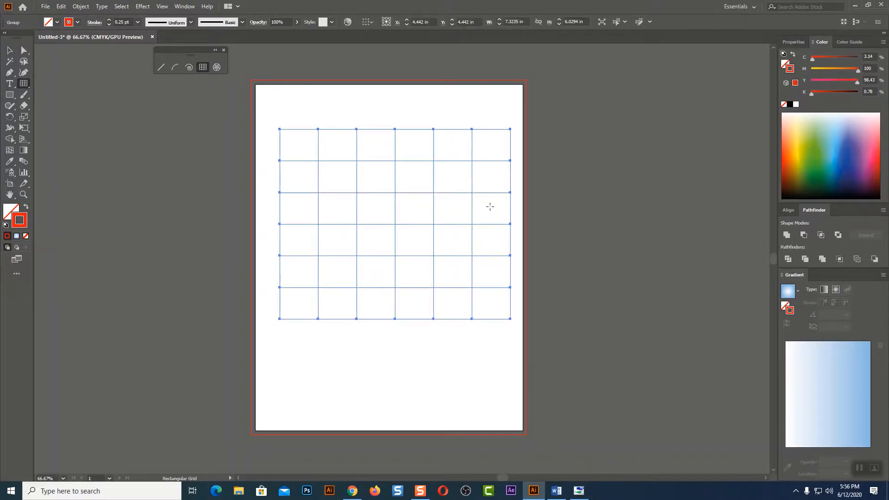
pyautogui.press('Delete')
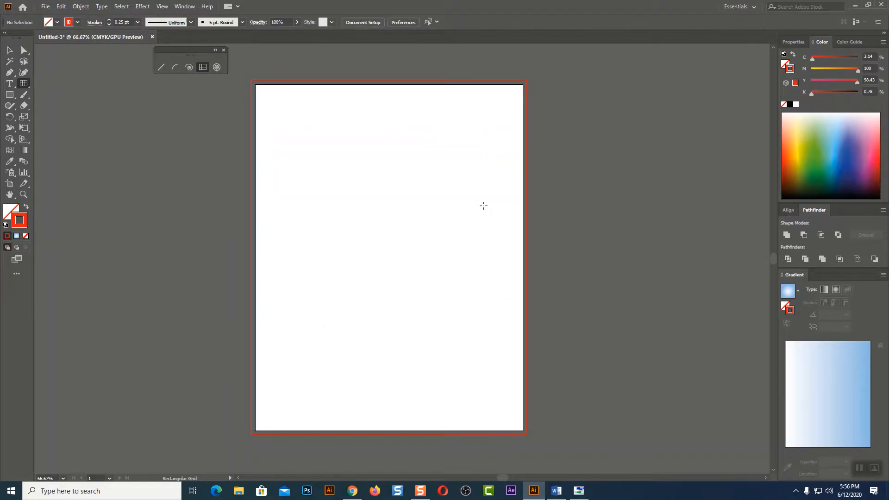
pyautogui.moveTo(264, 112); pyautogui.dragTo(518, 285)
pyautogui.press('Delete')
# Step: Draw a rectangular grid about 7.5 in wide and 5.5 in high, varying its rows and columns to end at 6 by 5, and delete it
pyautogui.moveTo(272, 108); pyautogui.dragTo(510, 283)
pyautogui.press('Up')
pyautogui.press('Up')
pyautogui.press('Up')
pyautogui.press('Up')
pyautogui.press('Up')
pyautogui.press('Up')
pyautogui.press('Up')
pyautogui.press('Up')
pyautogui.press('Up')
pyautogui.press('Down')
pyautogui.press('Down')
pyautogui.press('Down')
pyautogui.press('Down')
pyautogui.press('Down')
pyautogui.press('Down')
pyautogui.press('Down')
pyautogui.press('Down')
pyautogui.press('Down')
pyautogui.press('Down')
pyautogui.press('Down')
pyautogui.press('Down')
pyautogui.press('Down')
pyautogui.press('Up')
pyautogui.press('Up')
pyautogui.press('Up')
pyautogui.press('Up')
pyautogui.press('Right')
pyautogui.press('Right')
pyautogui.press('Right')
pyautogui.press('Right')
pyautogui.press('Right')
pyautogui.press('Right')
pyautogui.press('Right')
pyautogui.press('Right')
pyautogui.press('Right')
pyautogui.press('Right')
pyautogui.press('Right')
pyautogui.press('Right')
pyautogui.press('Left')
pyautogui.press('Left')
pyautogui.press('Left')
pyautogui.press('Left')
pyautogui.press('Left')
pyautogui.press('Left')
pyautogui.press('Left')
pyautogui.press('Left')
pyautogui.press('Left')
pyautogui.press('Left')
pyautogui.press('Left')
pyautogui.press('Left')
pyautogui.press('Left')
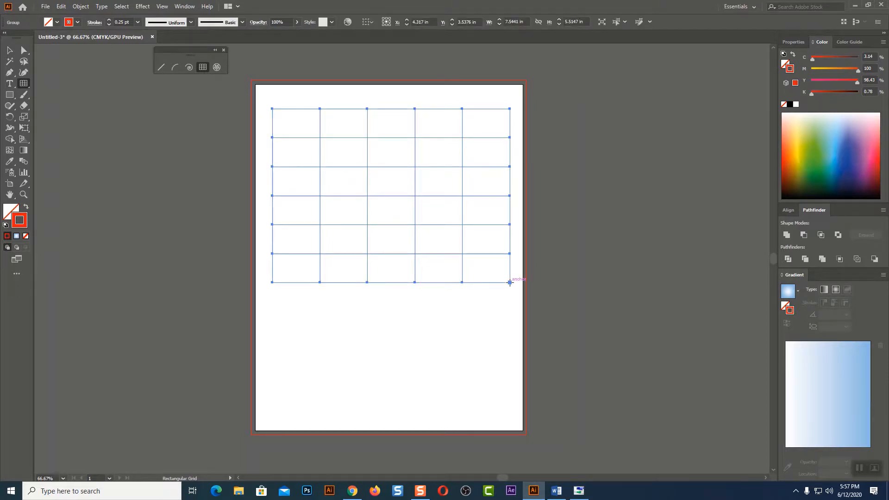
pyautogui.click(12, 51)
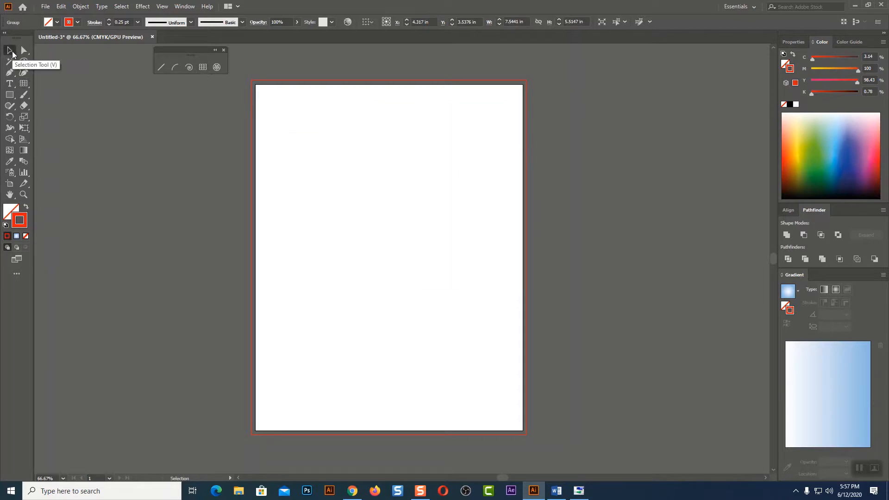
# Step: Draw a dense set of repeated rectangular grids about 5.7 in wide and 6.5 in high in the artboard's middle, and set their stroke to black
pyautogui.click(203, 68)
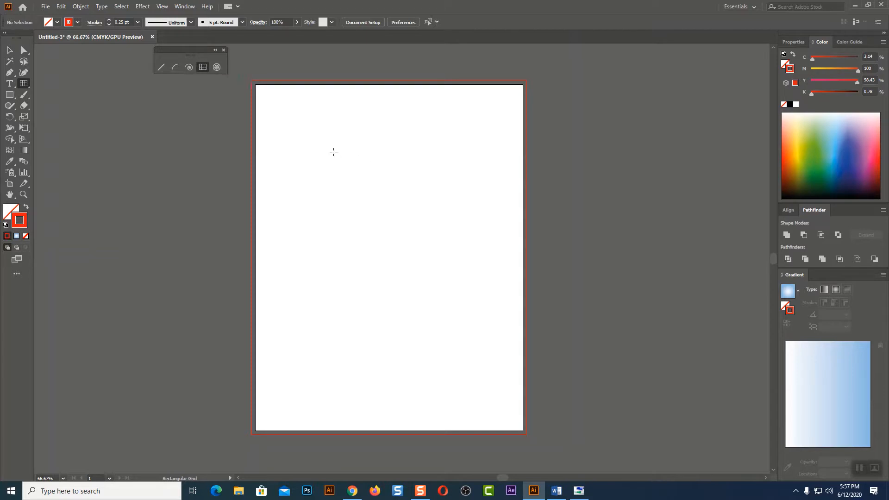
pyautogui.moveTo(319, 151); pyautogui.dragTo(499, 355)
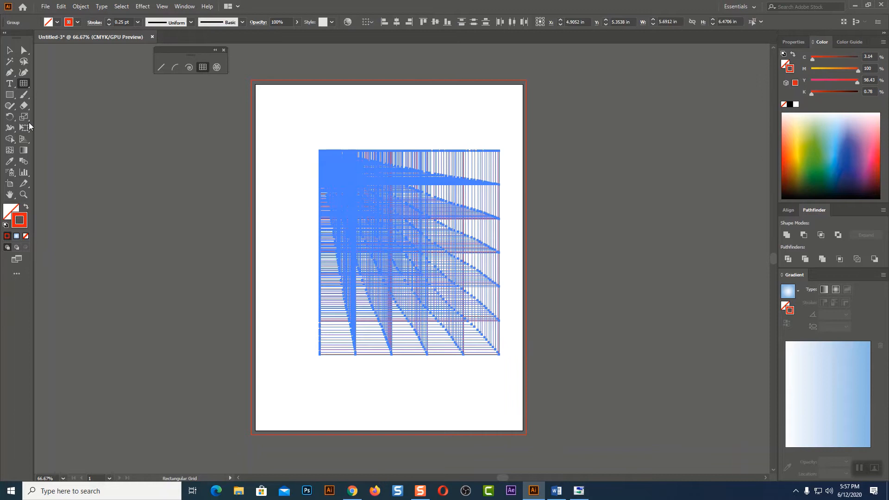
pyautogui.click(10, 50)
pyautogui.click(180, 181)
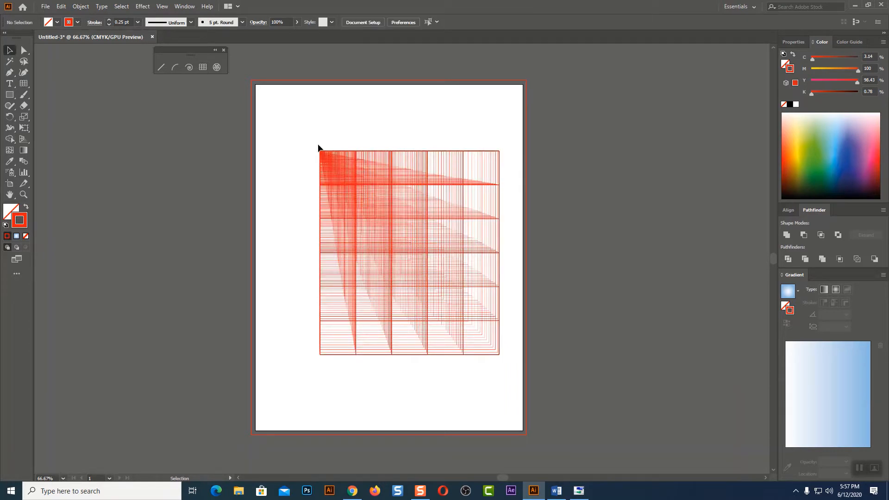
pyautogui.moveTo(318, 144); pyautogui.dragTo(543, 413)
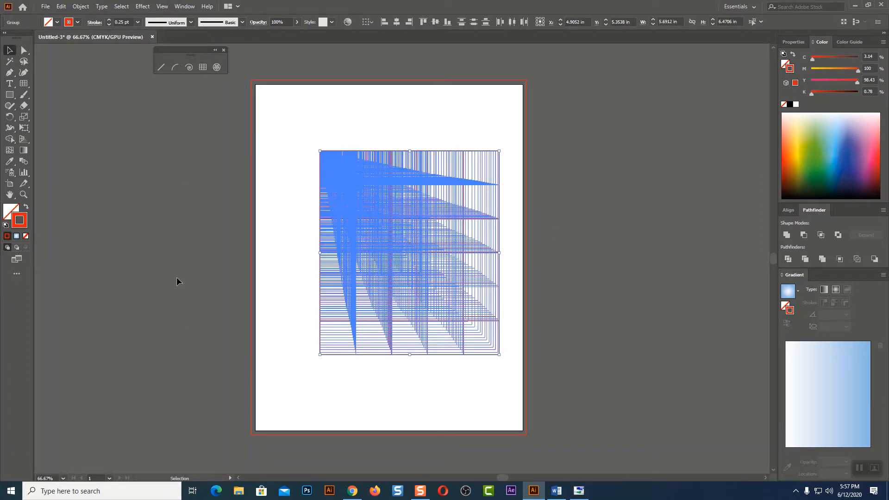
pyautogui.click(790, 104)
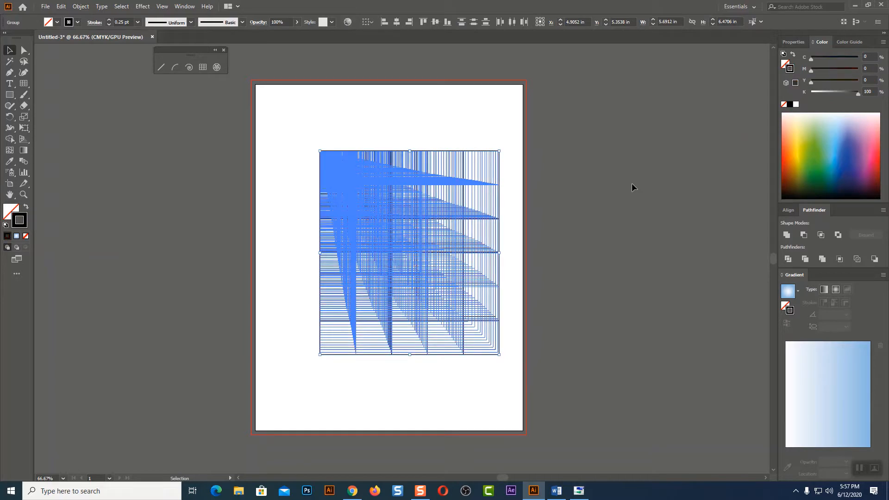
# Step: Delete the whole set of repeated rectangular grids from the artboard
pyautogui.click(631, 182)
pyautogui.moveTo(305, 131); pyautogui.dragTo(571, 395)
pyautogui.press('Delete')
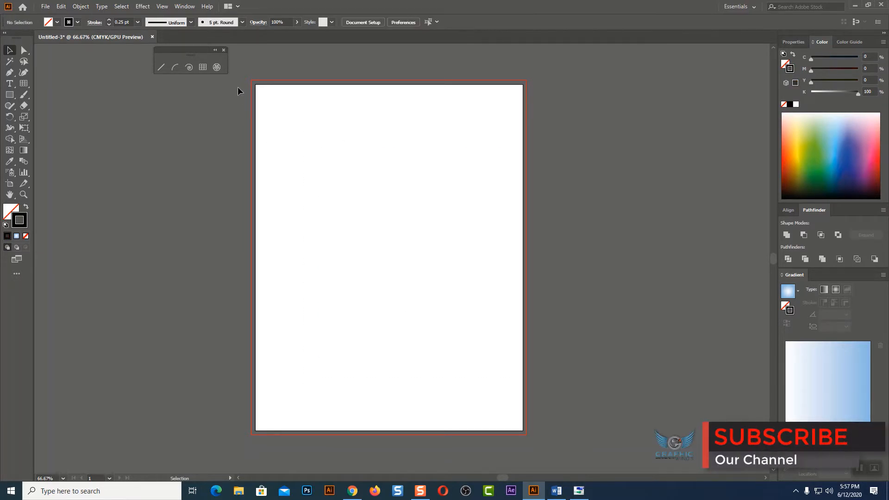
# Step: Draw a polar grid about 5.6 in wide and high across the artboard's lower right edge, and undo it
pyautogui.click(217, 68)
pyautogui.moveTo(380, 221)
pyautogui.mouseDown()
pyautogui.moveTo(498, 337)
pyautogui.moveTo(448, 278)
pyautogui.moveTo(463, 324)
pyautogui.moveTo(561, 402)
pyautogui.mouseUp()
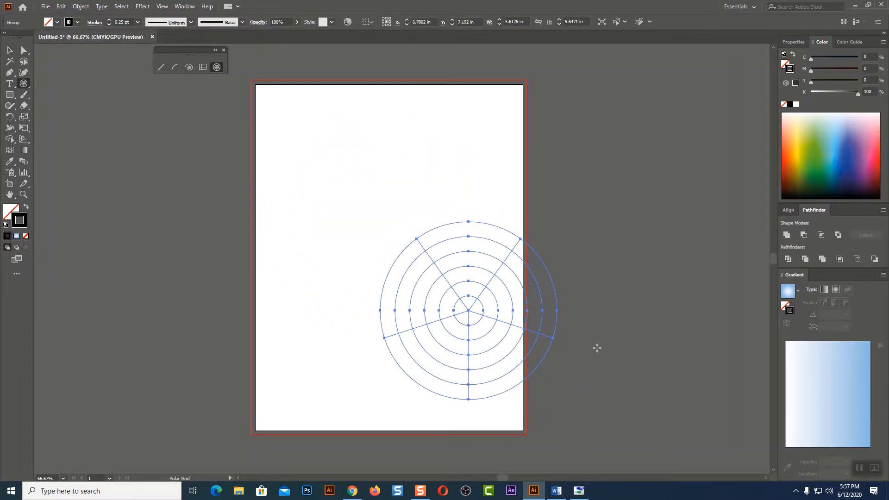
pyautogui.hotkey('ctrl', 'z')
# Step: Draw a polar grid about 6.4 in wide and high in the artboard's middle, varying its concentric rings to end at four
pyautogui.moveTo(307, 154); pyautogui.dragTo(508, 356)
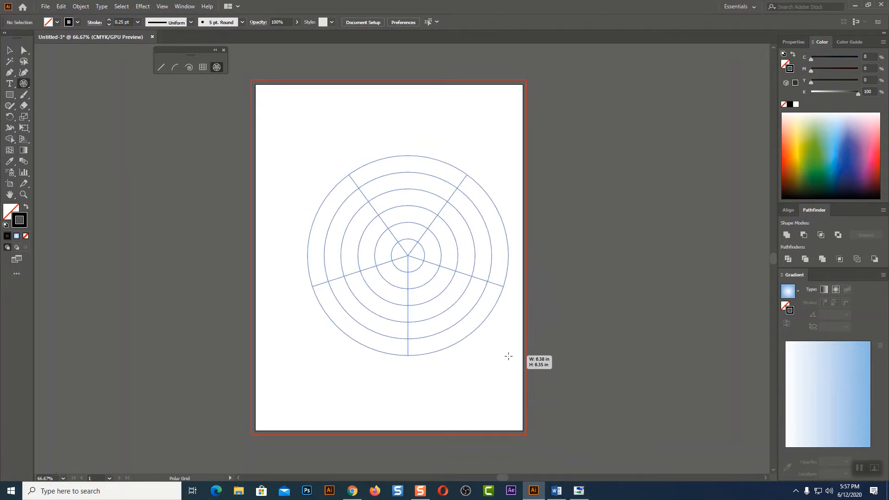
pyautogui.press('Up')
pyautogui.press('Up')
pyautogui.press('Up')
pyautogui.press('Up')
pyautogui.press('Up')
pyautogui.press('Up')
pyautogui.press('Up')
pyautogui.moveTo(509, 356); pyautogui.dragTo(509, 356)
pyautogui.press('Down')
pyautogui.press('Down')
pyautogui.press('Down')
pyautogui.press('Down')
pyautogui.press('Down')
pyautogui.press('Down')
pyautogui.press('Down')
pyautogui.press('Down')
pyautogui.press('Down')
# Step: Vary the polar grid's radial dividers to end at ten, finish the grid and delete it
pyautogui.press('Right')
pyautogui.press('Right')
pyautogui.press('Right')
pyautogui.press('Right')
pyautogui.press('Right')
pyautogui.press('Right')
pyautogui.press('Right')
pyautogui.press('Right')
pyautogui.press('Right')
pyautogui.press('Right')
pyautogui.press('Right')
pyautogui.press('Right')
pyautogui.press('Right')
pyautogui.press('Right')
pyautogui.press('Right')
pyautogui.press('Right')
pyautogui.press('Right')
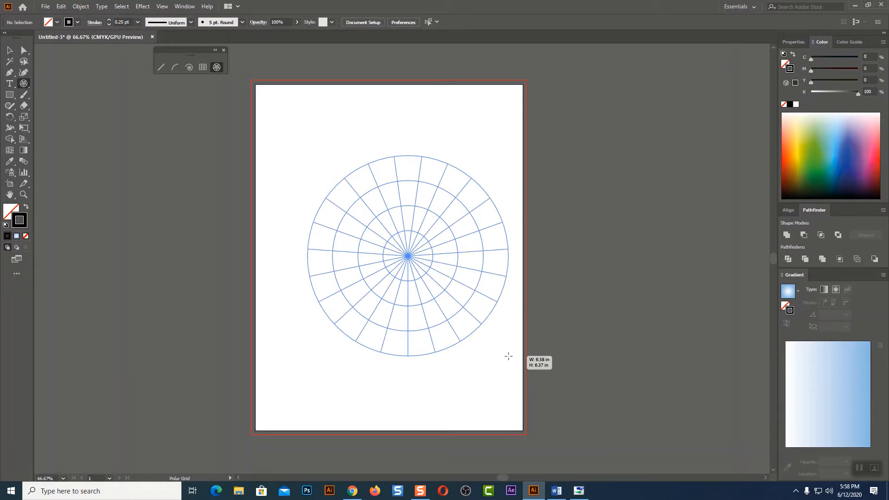
pyautogui.press('Left')
pyautogui.press('Left')
pyautogui.press('Left')
pyautogui.press('Left')
pyautogui.press('Left')
pyautogui.press('Left')
pyautogui.press('Left')
pyautogui.press('Left')
pyautogui.press('Left')
pyautogui.press('Left')
pyautogui.press('Left')
pyautogui.press('Left')
pyautogui.press('Left')
pyautogui.press('Left')
pyautogui.moveTo(508, 356); pyautogui.dragTo(509, 356)
pyautogui.press('Right')
pyautogui.press('Right')
pyautogui.press('Right')
pyautogui.press('Right')
pyautogui.press('Right')
pyautogui.press('Right')
pyautogui.press('Left')
pyautogui.press('Left')
pyautogui.press('Left')
pyautogui.press('Left')
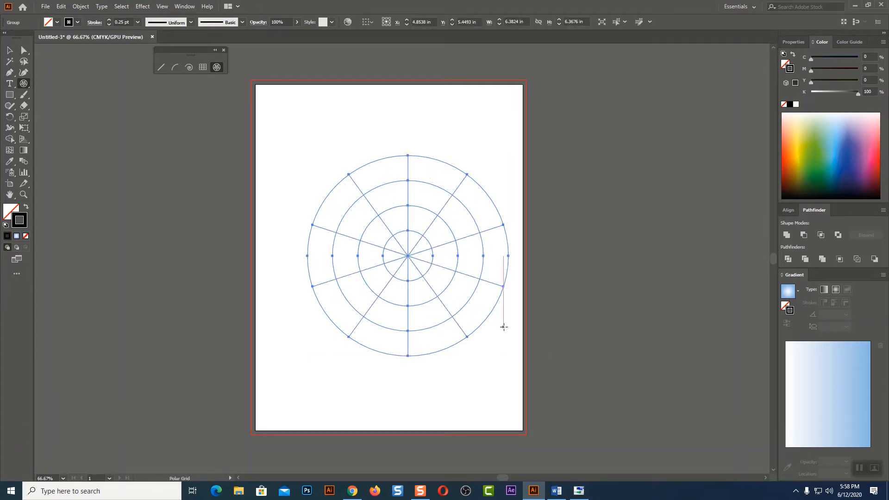
pyautogui.press('Delete')
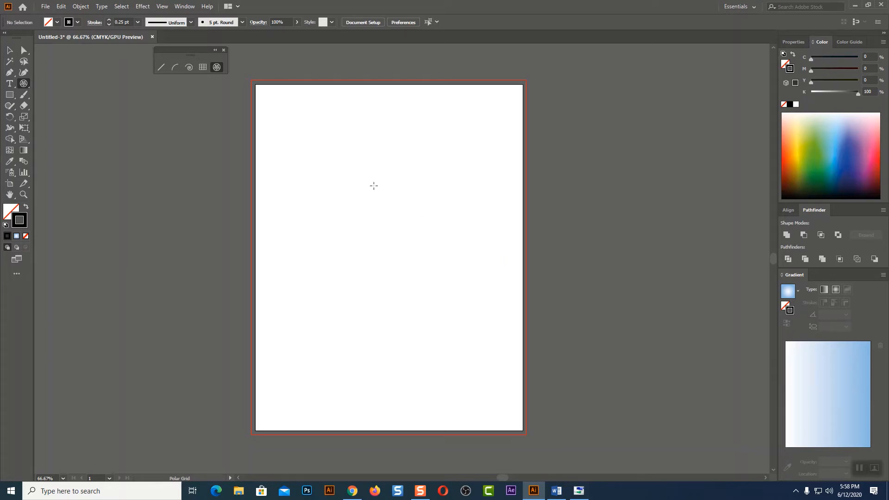
# Step: Draw a dense set of repeated polar grids about 5 in wide and 5.5 in high, and delete the whole set
pyautogui.moveTo(358, 178); pyautogui.dragTo(516, 352)
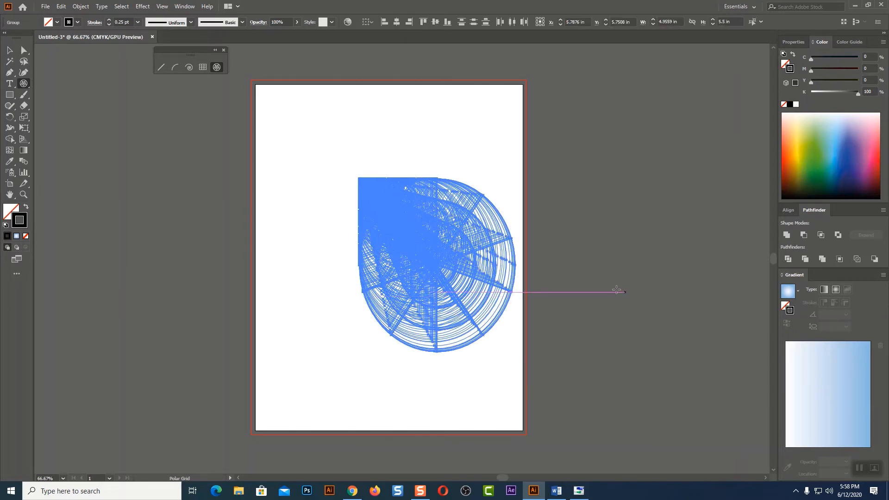
pyautogui.press('v')
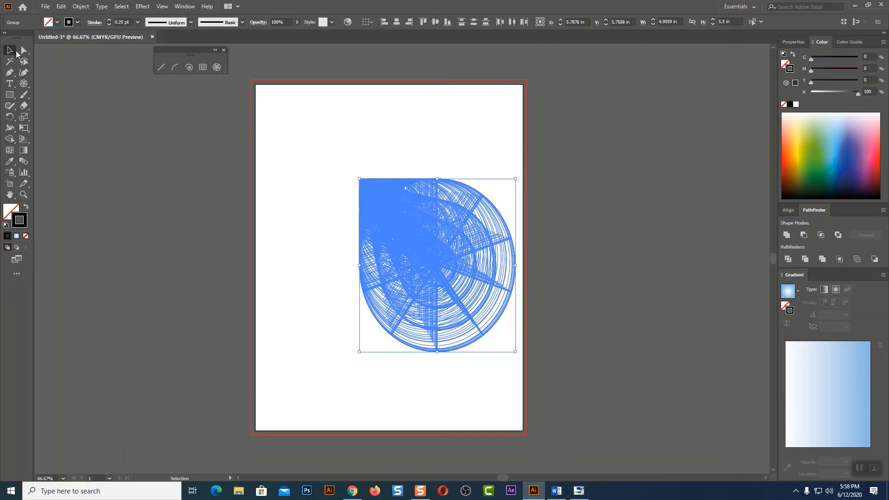
pyautogui.click(97, 118)
pyautogui.moveTo(231, 144); pyautogui.dragTo(636, 413)
pyautogui.press('Delete')
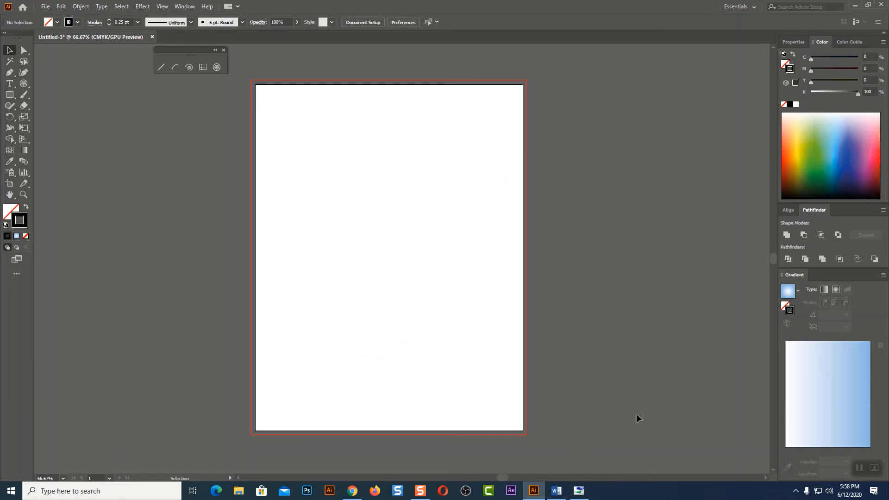